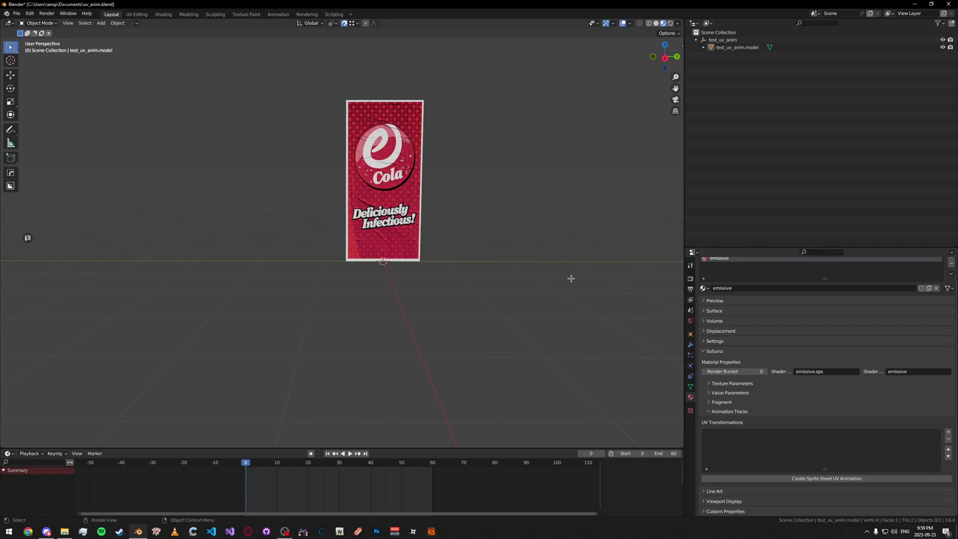
- Save the scene and orbit the view to face the cola poster squarely
key("ctrl+s")
middle_click_drag(503, 280, 419, 283)
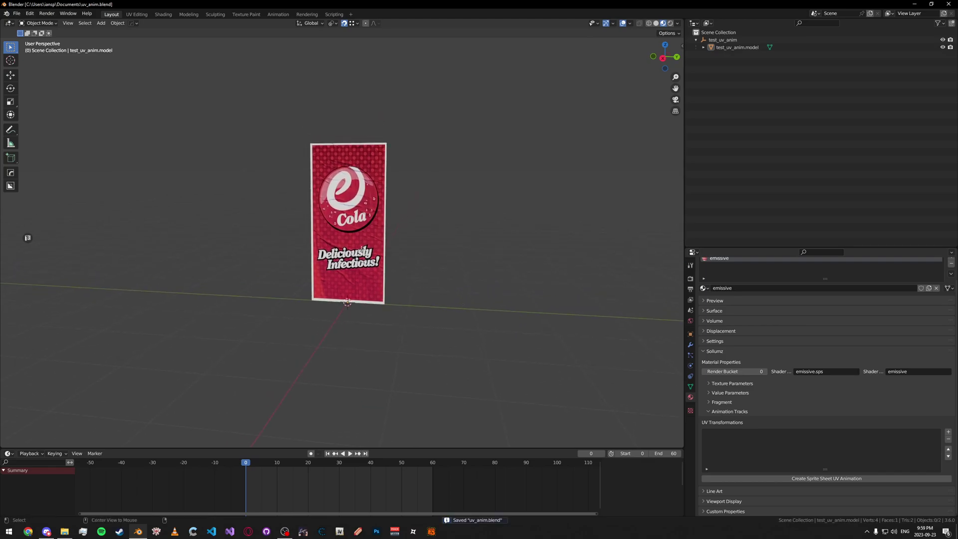
scroll(371, 260, "up", 7)
scroll(380, 261, "down", 5)
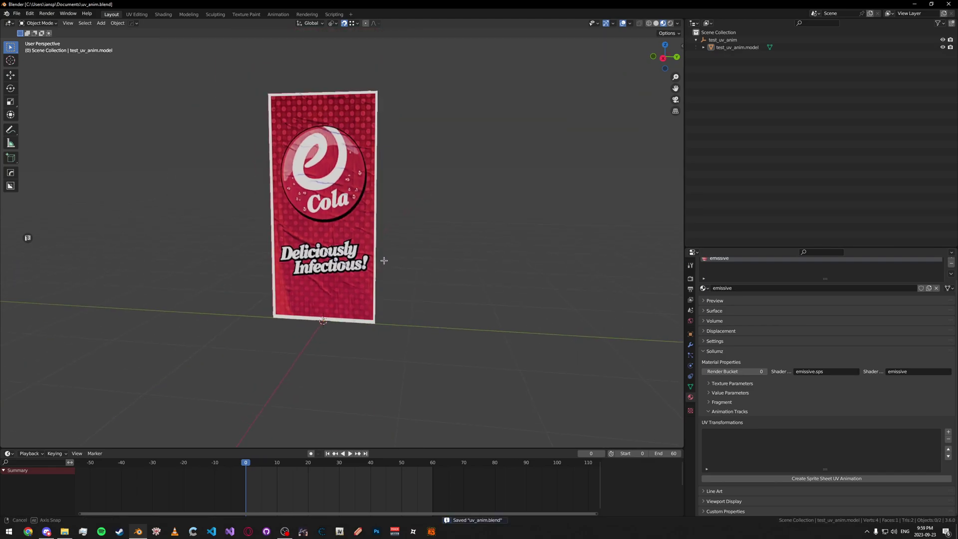
middle_click_drag(381, 259, 418, 265)
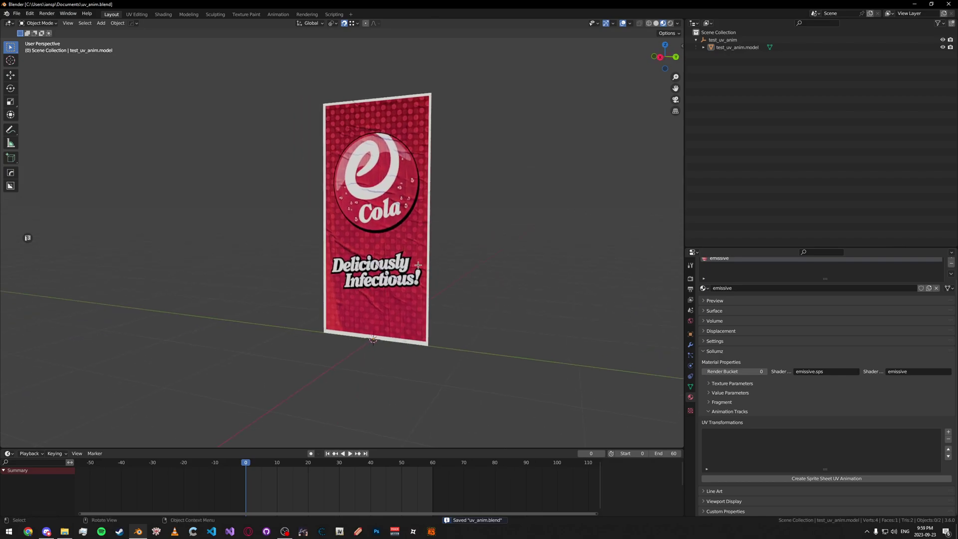
middle_click_drag(460, 259, 490, 260)
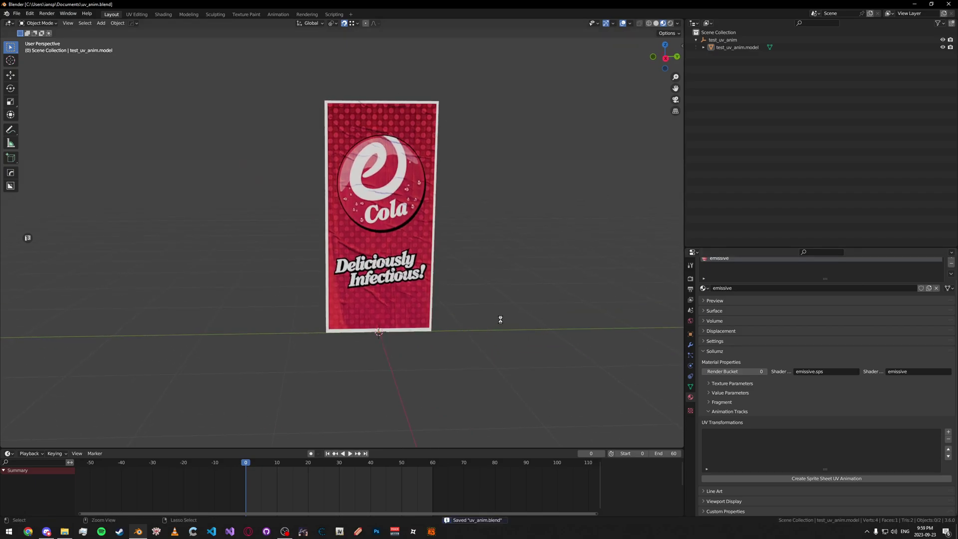
middle_click_drag(501, 319, 466, 302)
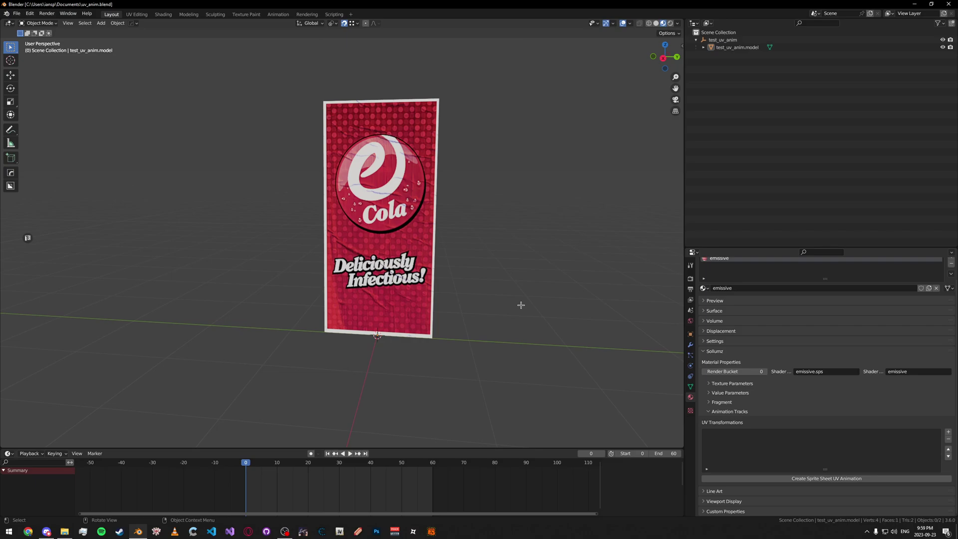
middle_click_drag(516, 297, 526, 298)
- Collapse and re-expand the Sollumz material settings, saving the file before and after
key("ctrl+s")
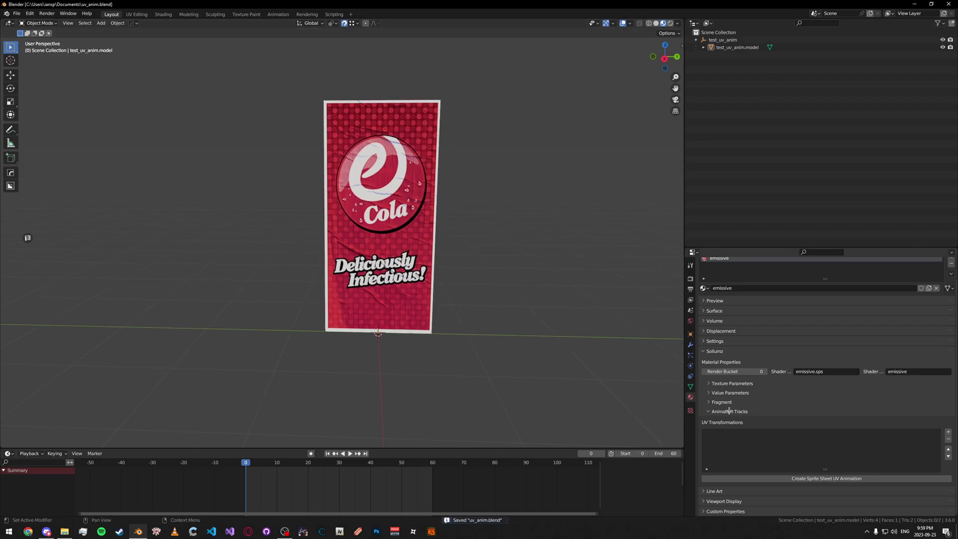
left_click(710, 351)
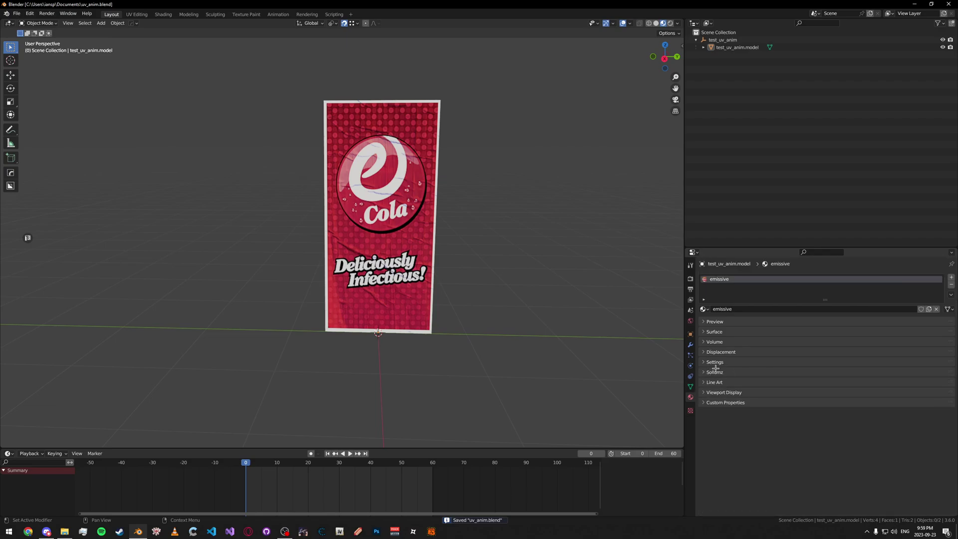
left_click(711, 352)
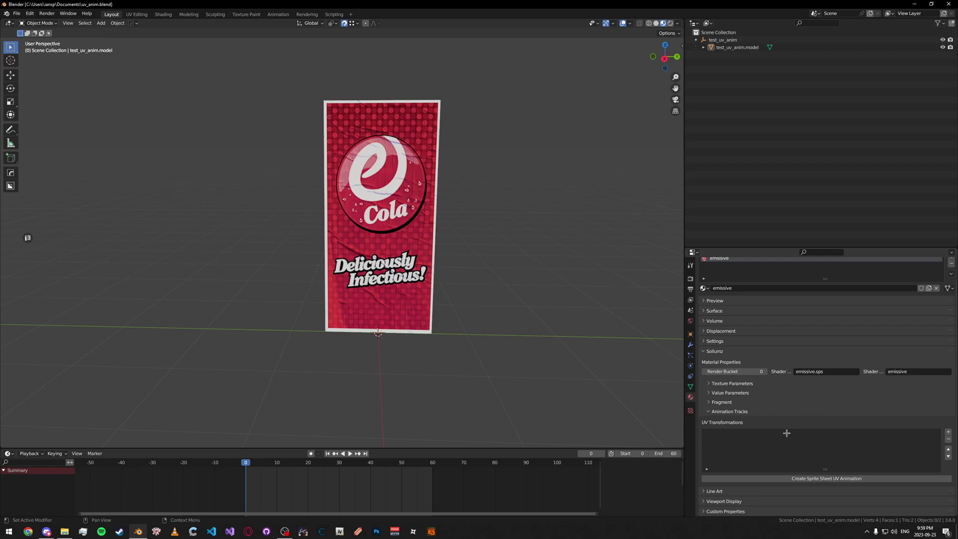
key("ctrl+s")
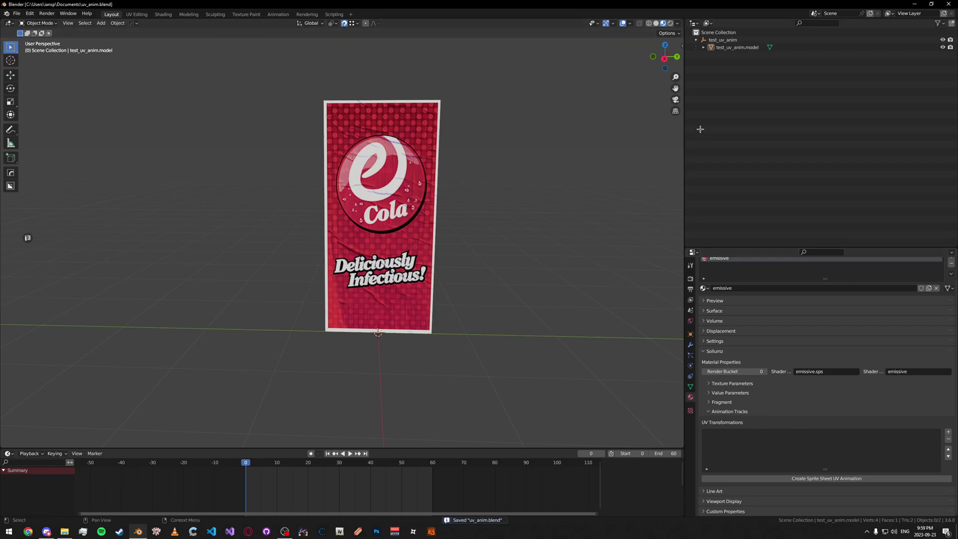
- With test_uv_anim selected, create a clip dictionary template from Sollumz Animations tools
left_click(723, 40)
key("n")
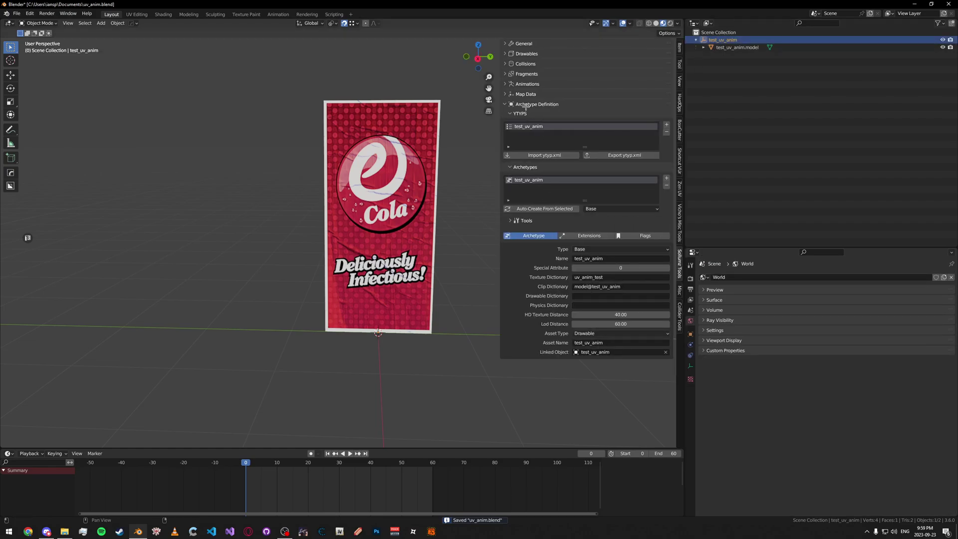
left_click(530, 105)
left_click(527, 83)
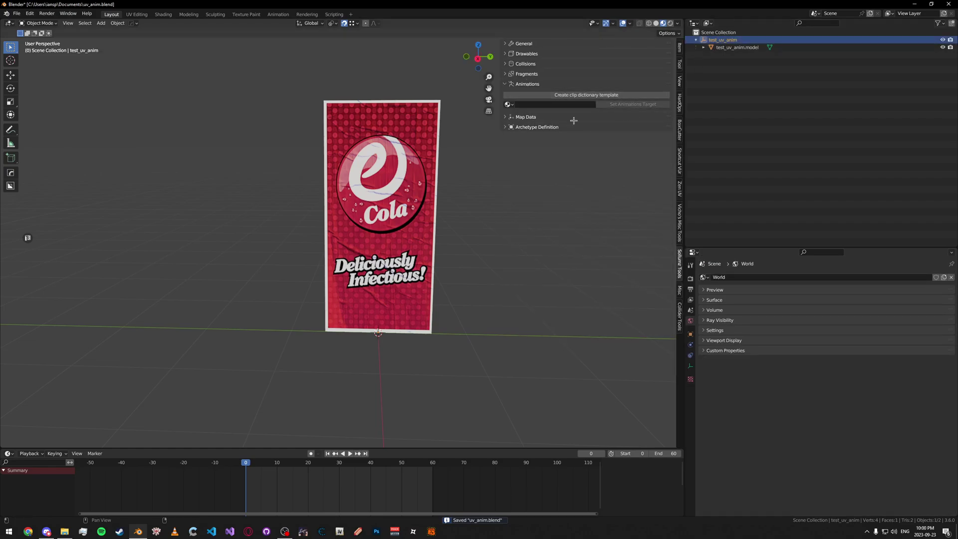
left_click(552, 94)
key("n")
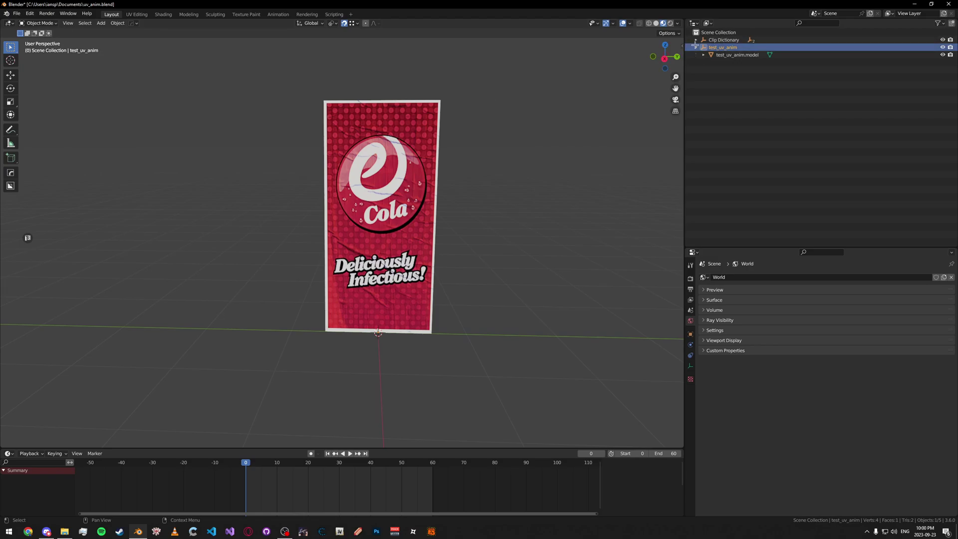
- Rename the clip dictionary to model@test_uv_anim and save
left_click(696, 40)
double_click(724, 40)
type("model@test_uv_anim")
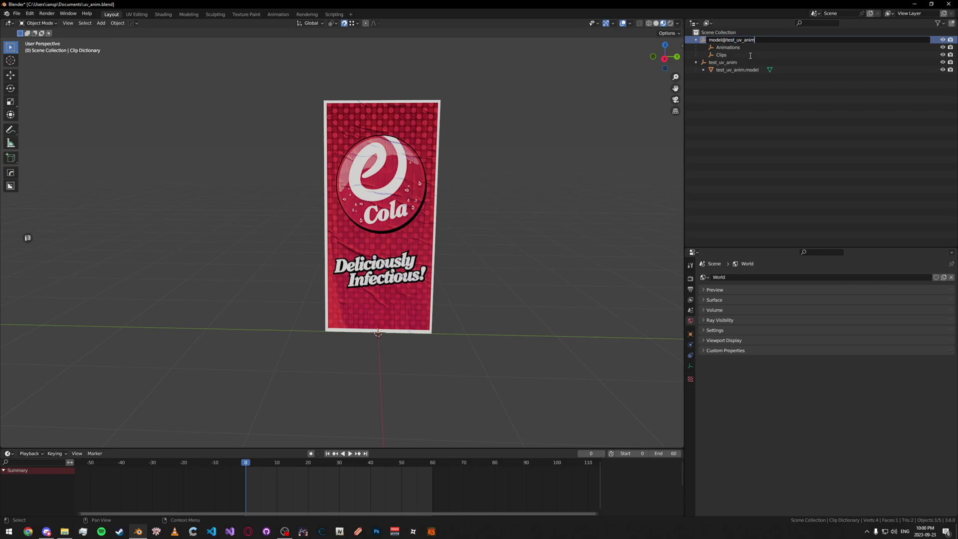
key("Return")
key("ctrl+s")
- Add an Animation to the Animations group
left_click(729, 47)
key("n")
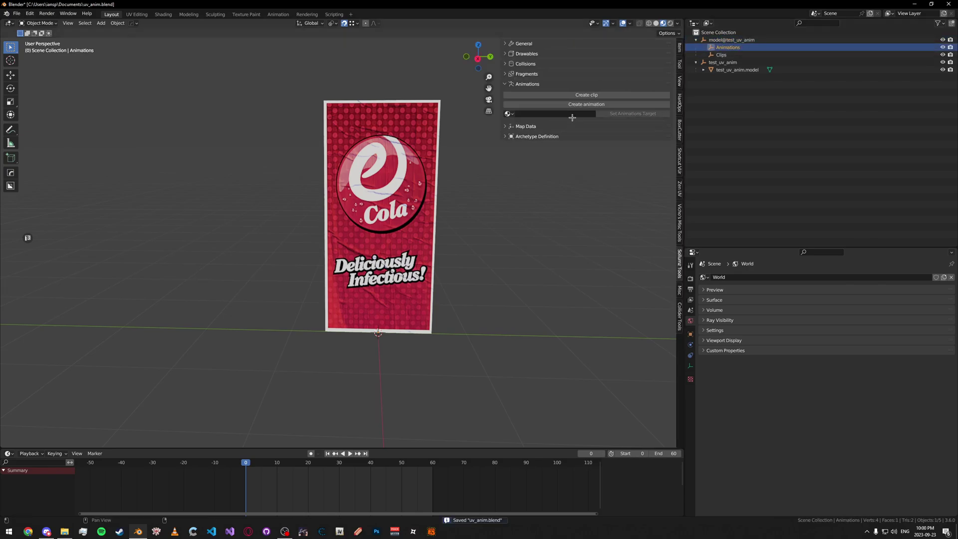
left_click(586, 104)
left_click(586, 94)
key("n")
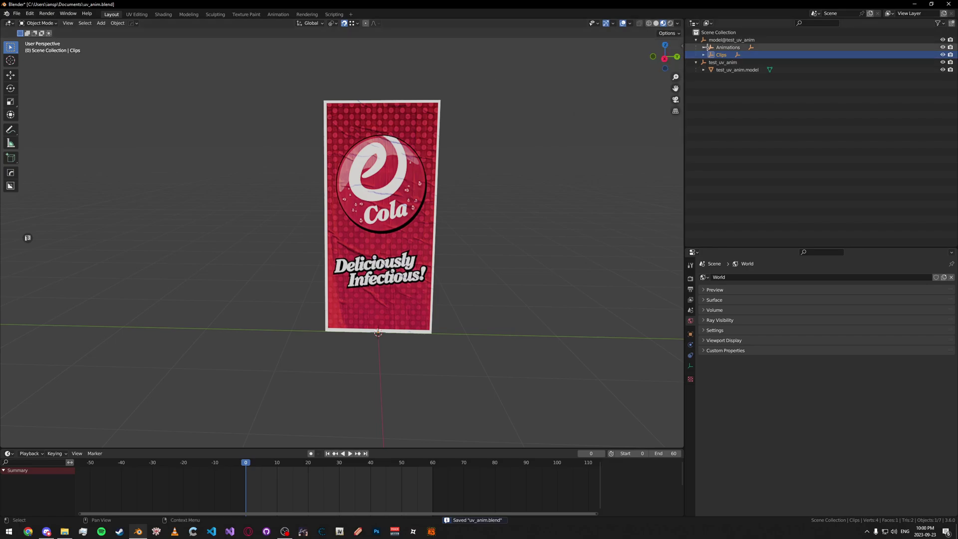
- Expand the Animations and Clips groups to reveal the new Animation
left_click(709, 47)
left_click(704, 47)
left_click(732, 55)
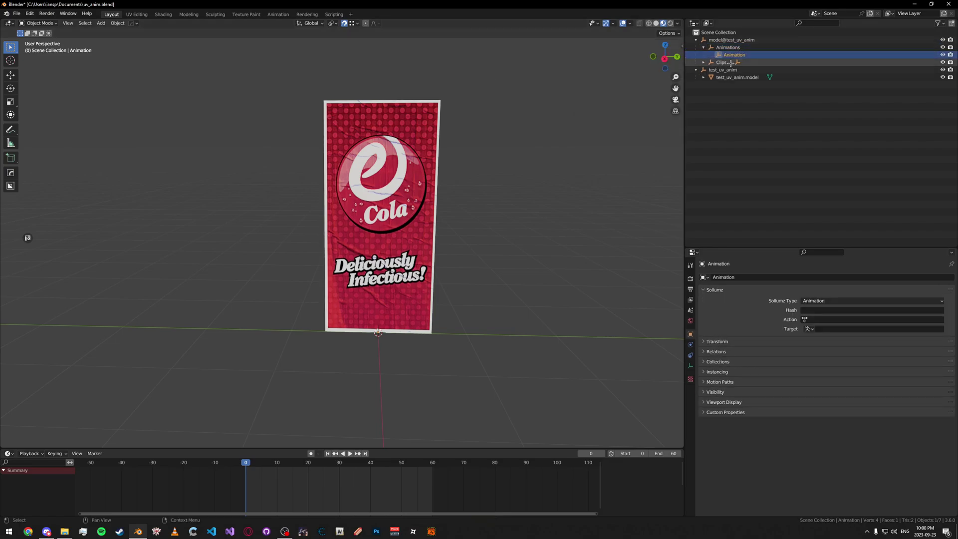
left_click(704, 61)
- Create a Clip in the Clips group and save the file
left_click(728, 47)
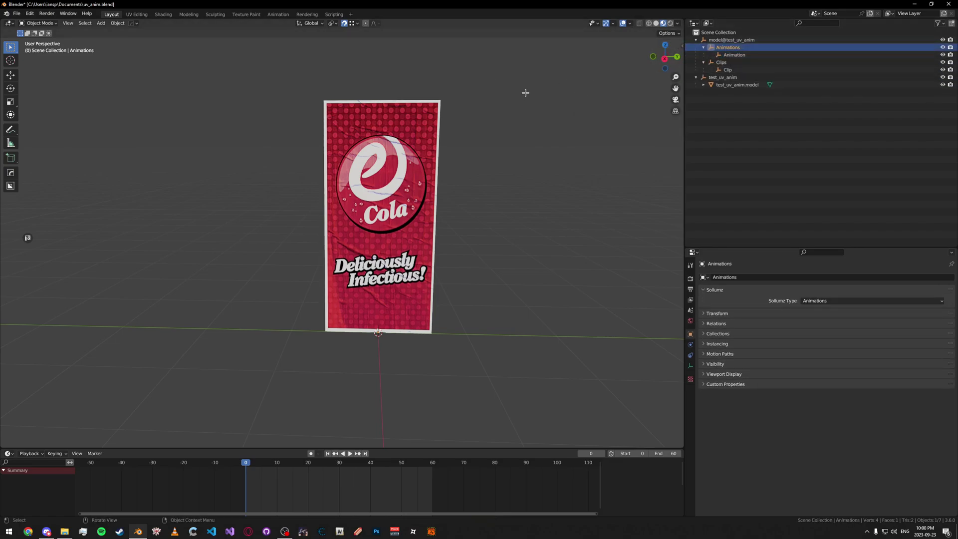
key("n")
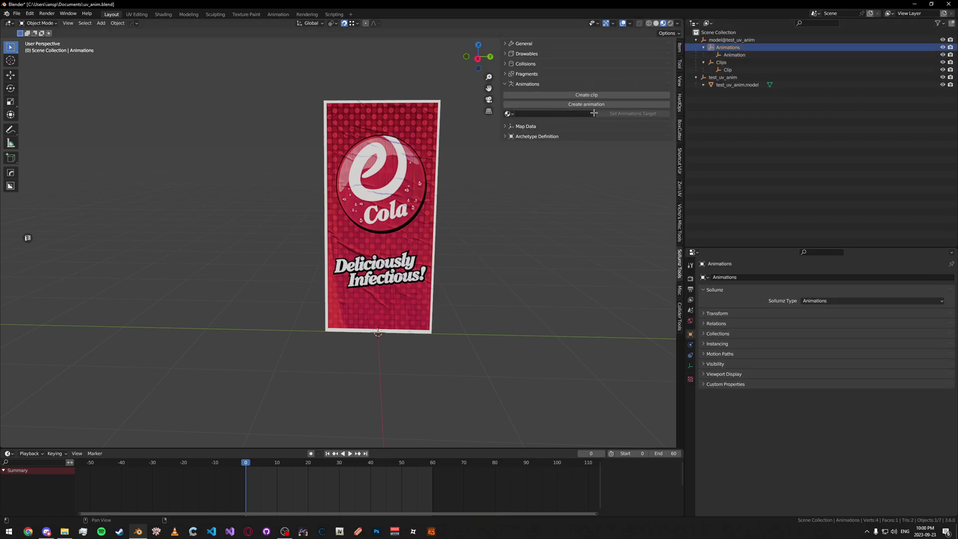
left_click(713, 62)
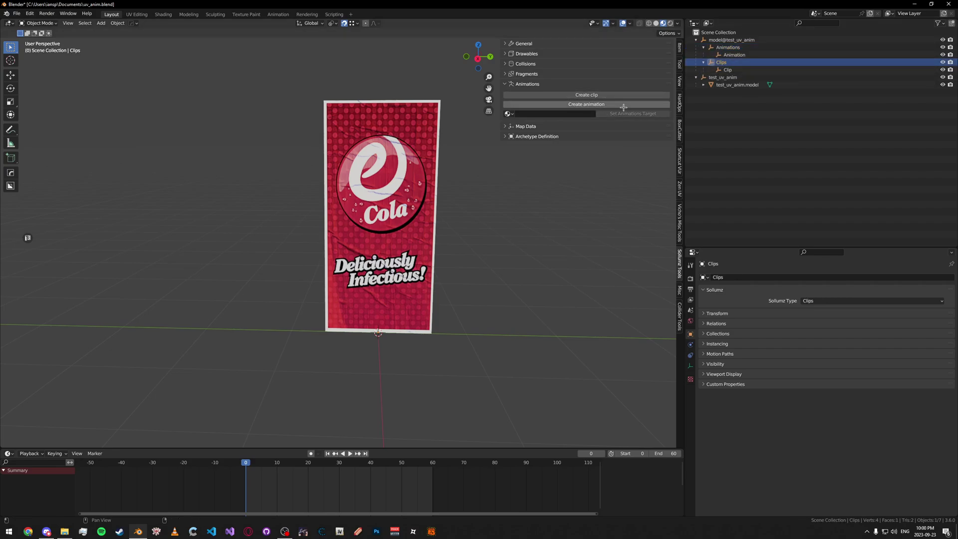
key("n")
left_click(734, 54)
key("ctrl+s")
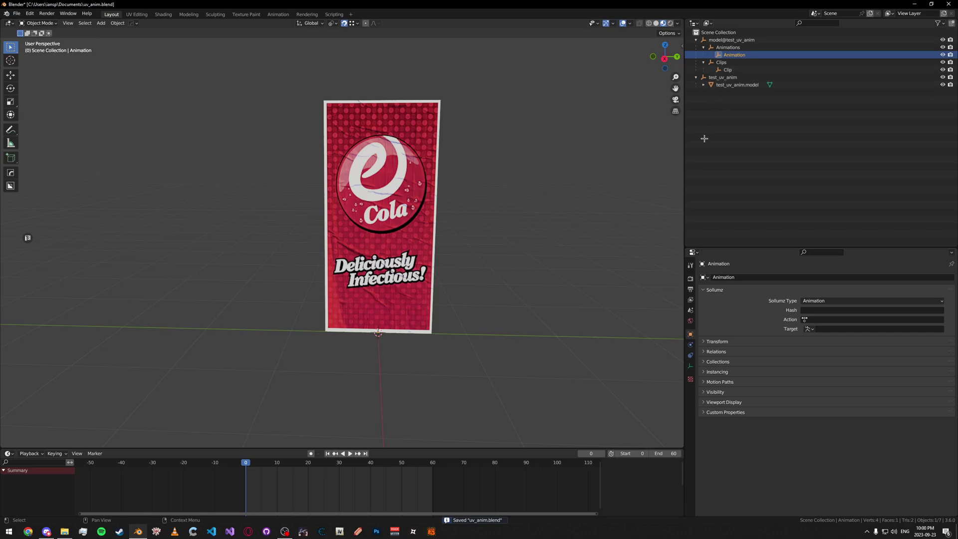
- Rename the Animation object to test_uv_anim.001
double_click(742, 55)
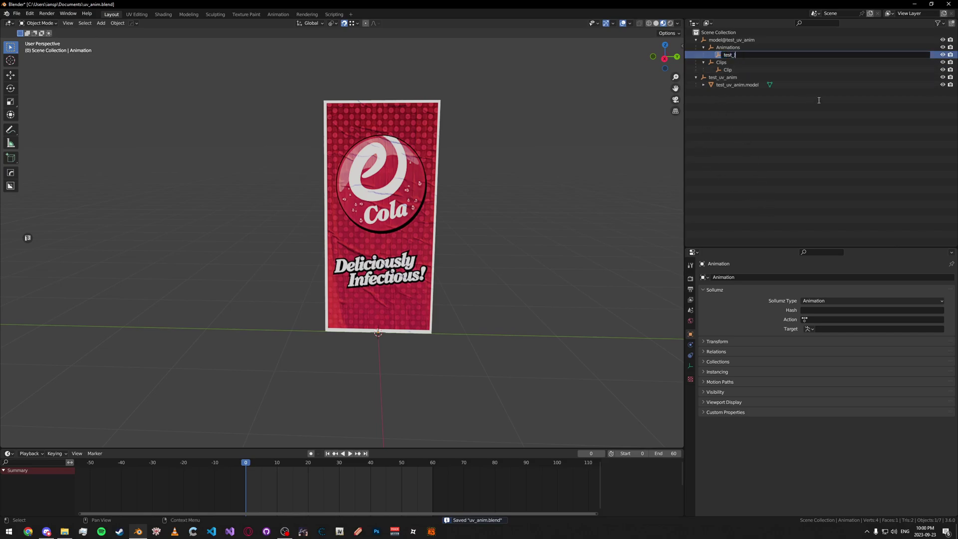
type("test_")
key("BackSpace")
type("_uv_anim")
key("Return")
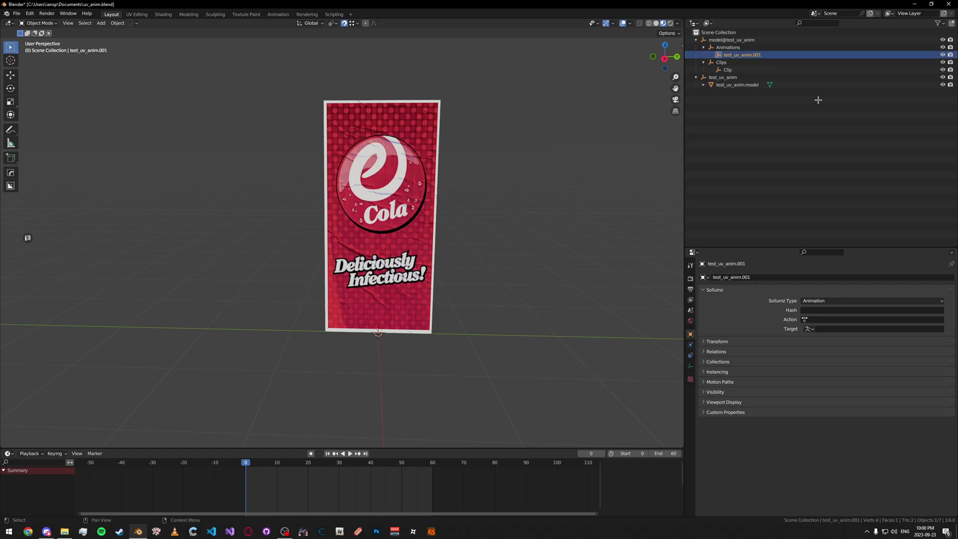
double_click(732, 76)
key("ctrl+c")
left_click(742, 55)
- Set the animation's Hash to test_uv_anim and save
left_click(821, 311)
key("ctrl+v")
key("Return")
key("ctrl+s")
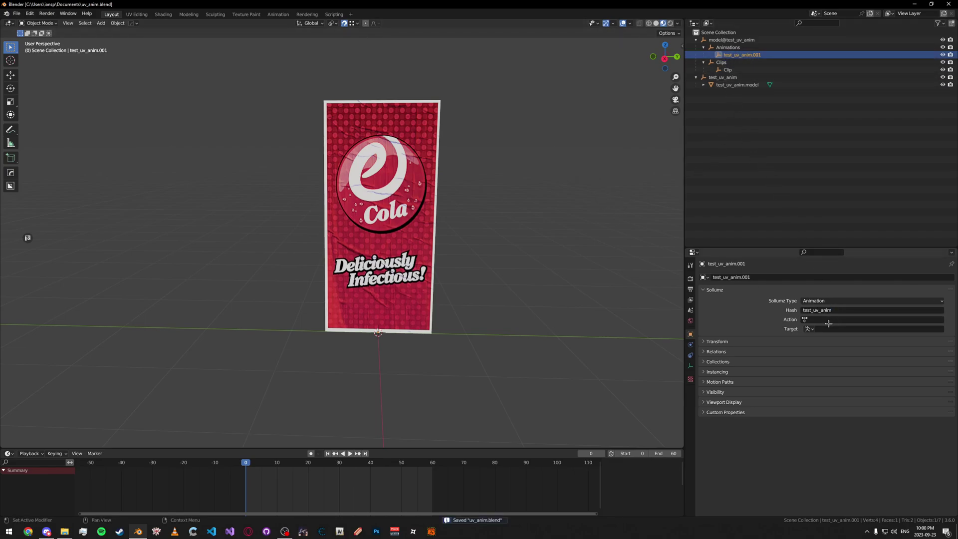
- Set Target type to Material with the emissive material as target, and save
left_click(810, 329)
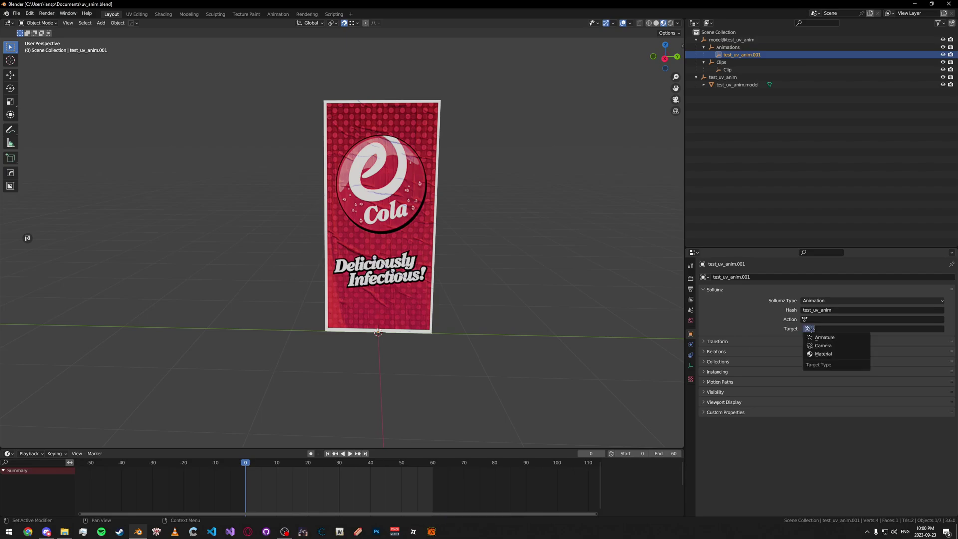
left_click(824, 354)
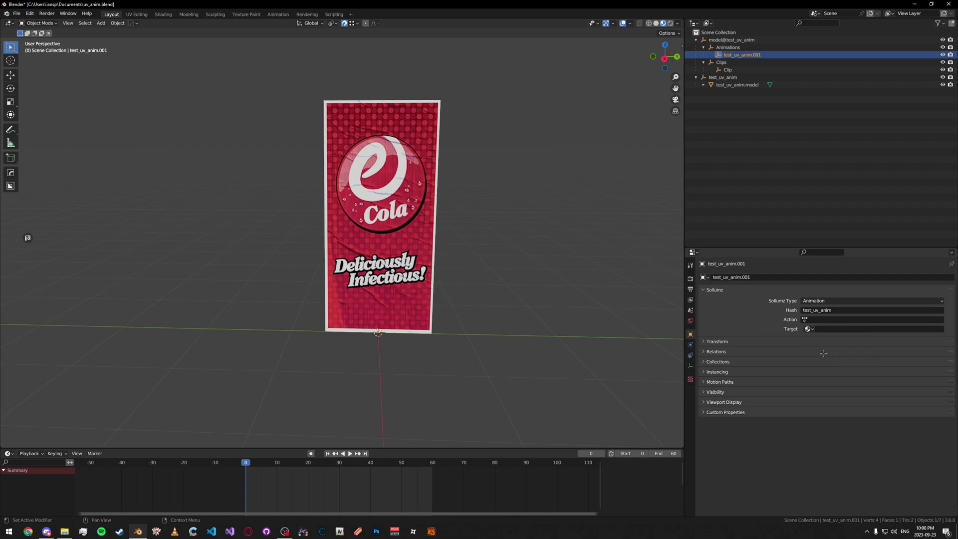
left_click(827, 329)
left_click(850, 337)
key("ctrl+s")
middle_click_drag(439, 239, 544, 220)
left_click(731, 70)
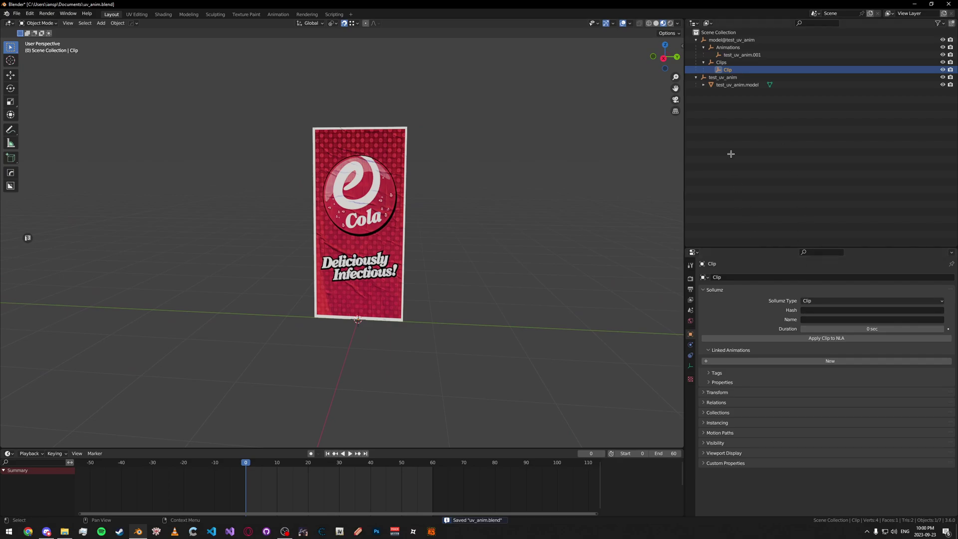
- Rename the Clip to test_uv_anim.002
left_click(741, 63)
double_click(742, 70)
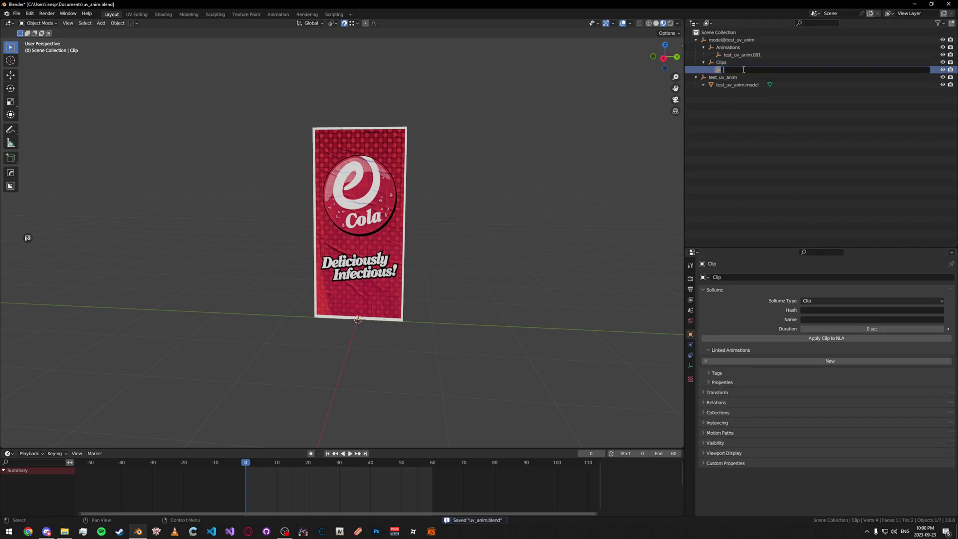
type("test_uv_anim")
key("Return")
left_click(728, 77)
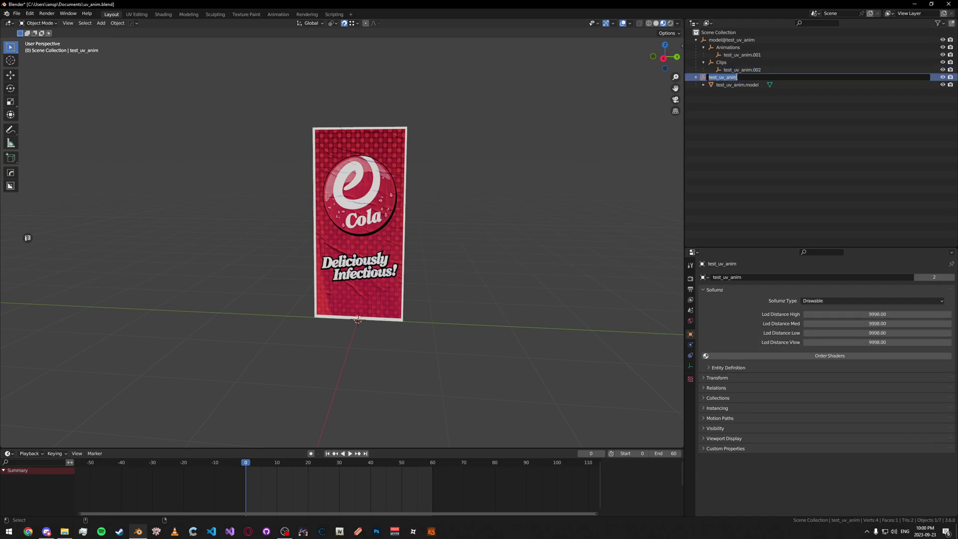
left_click(731, 70)
- Set the clip Hash to test_uv_anim and Name to test_uv_anim.clip, then save
left_click(829, 310)
key("ctrl+v")
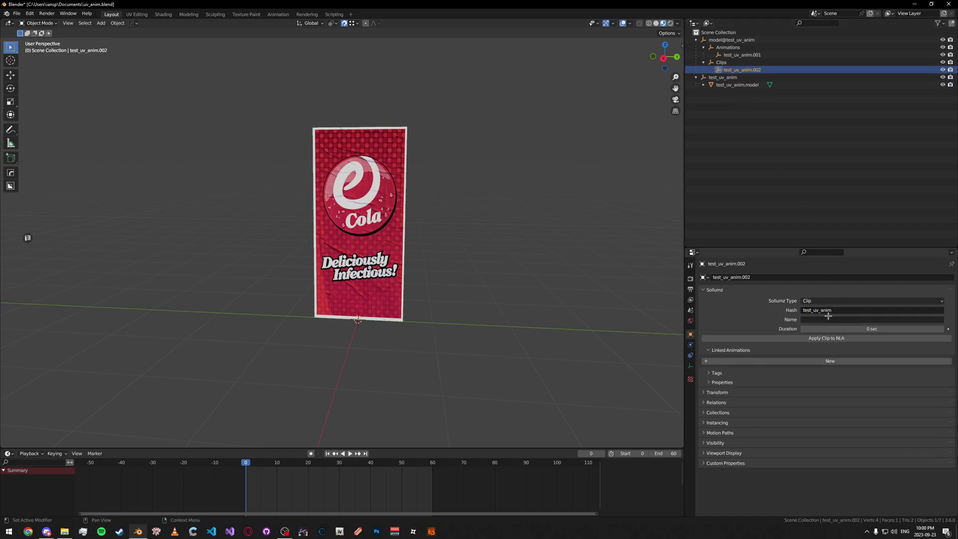
left_click(834, 320)
key("ctrl+v")
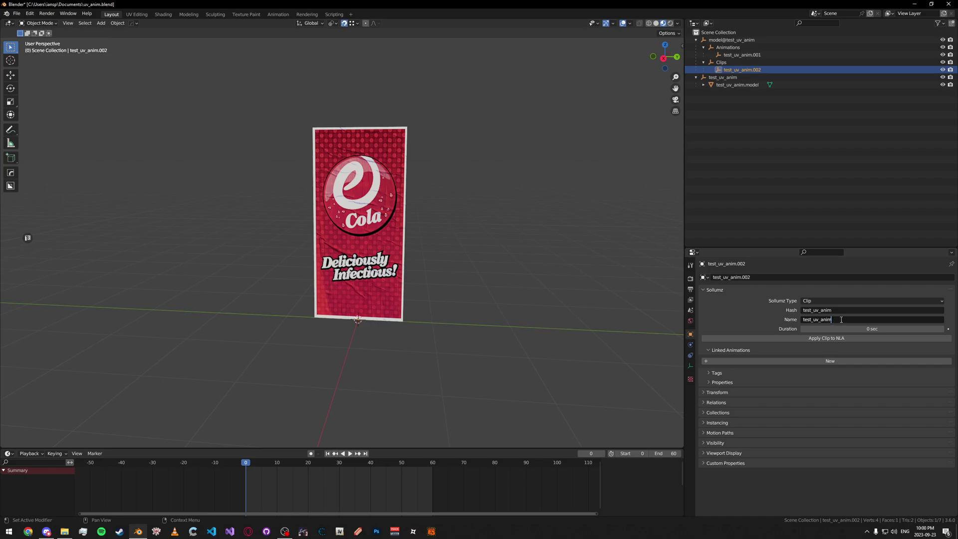
key("ctrl+a")
key("End")
key("ctrl+a")
key("End")
type(".clip")
key("Return")
key("ctrl+s")
- Set the clip duration to 2 sec and save
left_click(843, 329)
type("2")
key("Return")
key("ctrl+s")
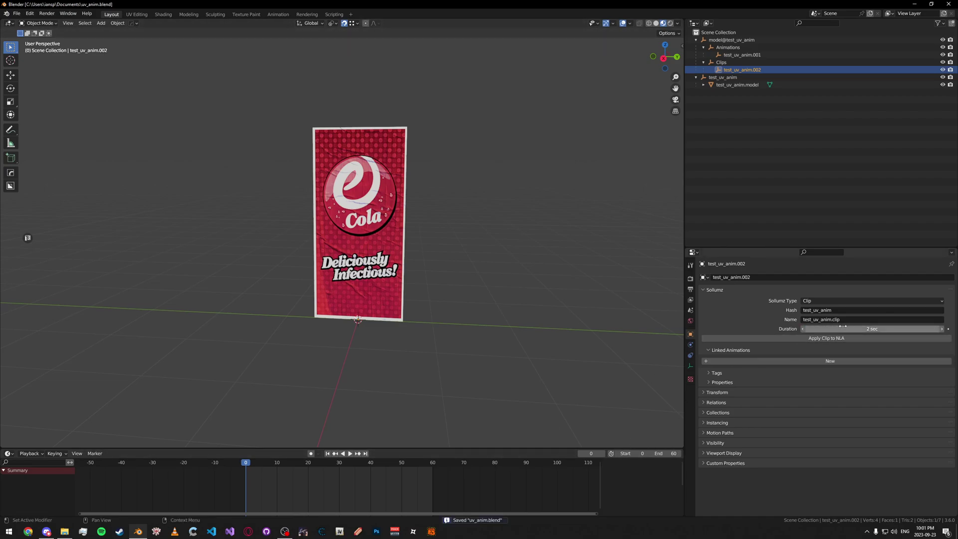
left_click(746, 350)
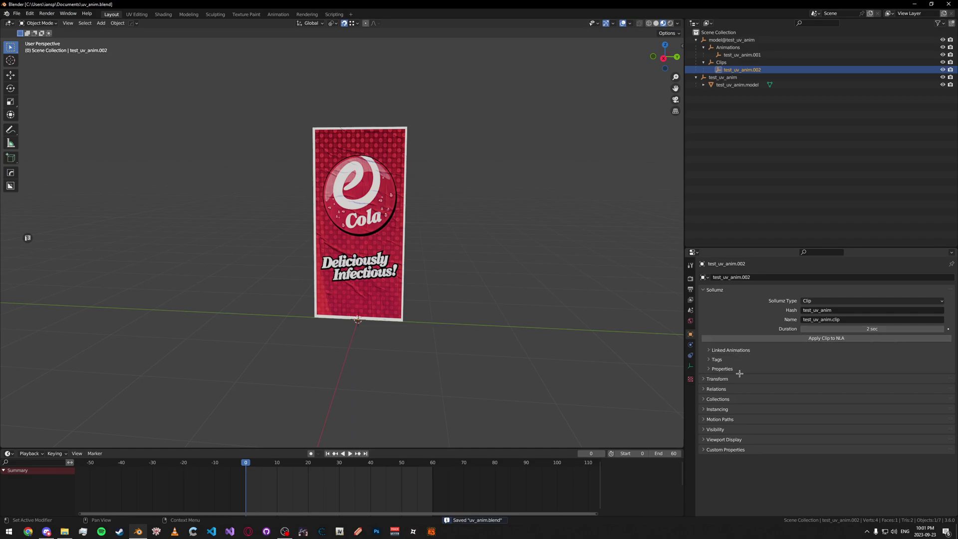
- Add a linked animation entry using test_uv_anim.001 with frame range end 60, and save
left_click(736, 351)
left_click(760, 361)
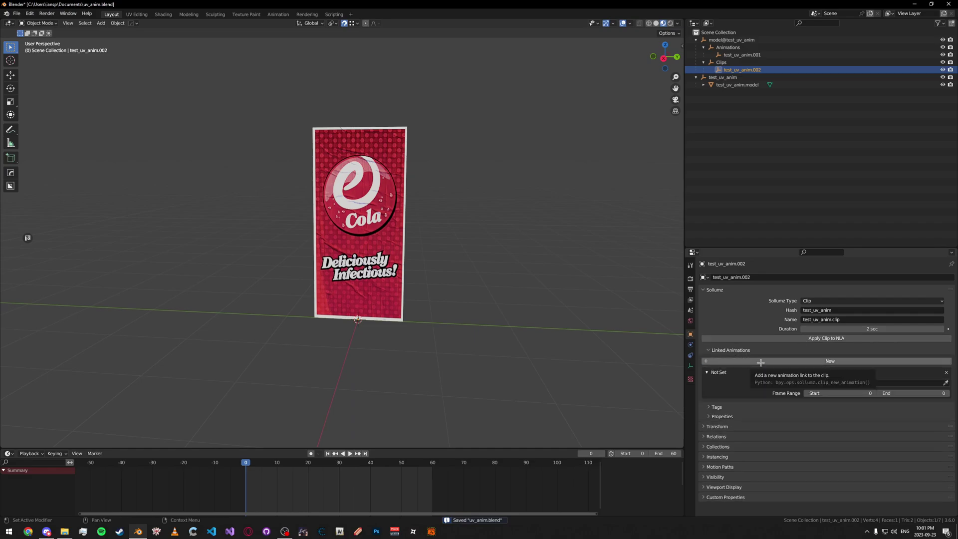
left_click(845, 383)
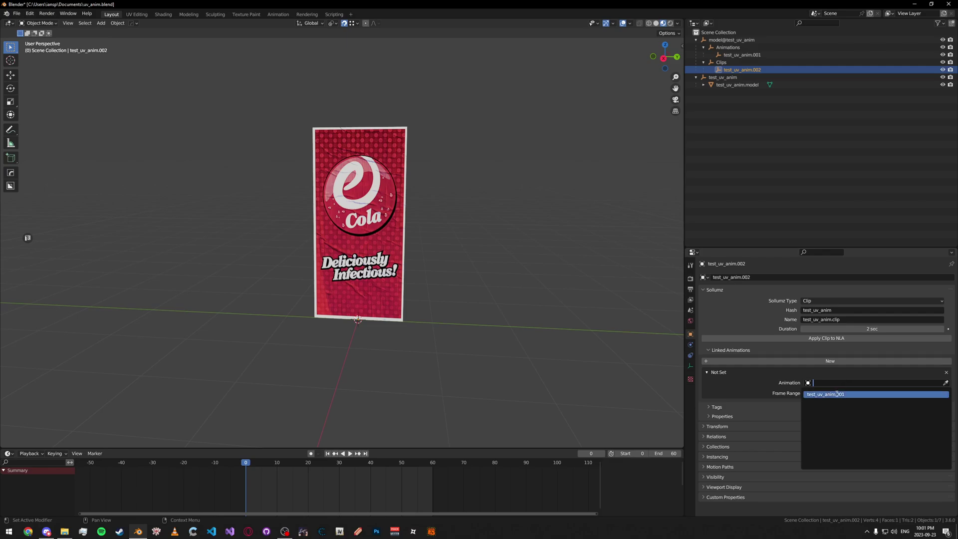
left_click(838, 394)
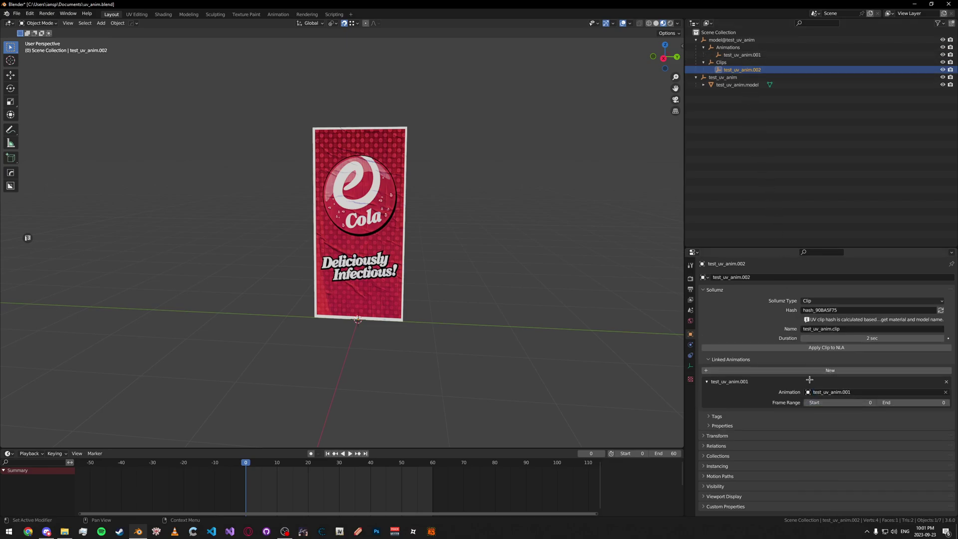
left_click(911, 403)
key("Return")
key("ctrl+s")
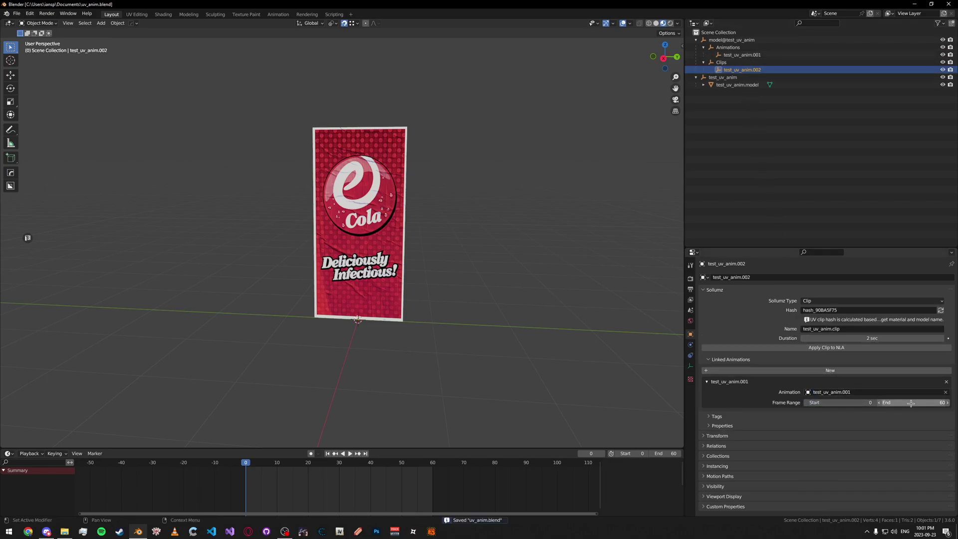
left_click(733, 360)
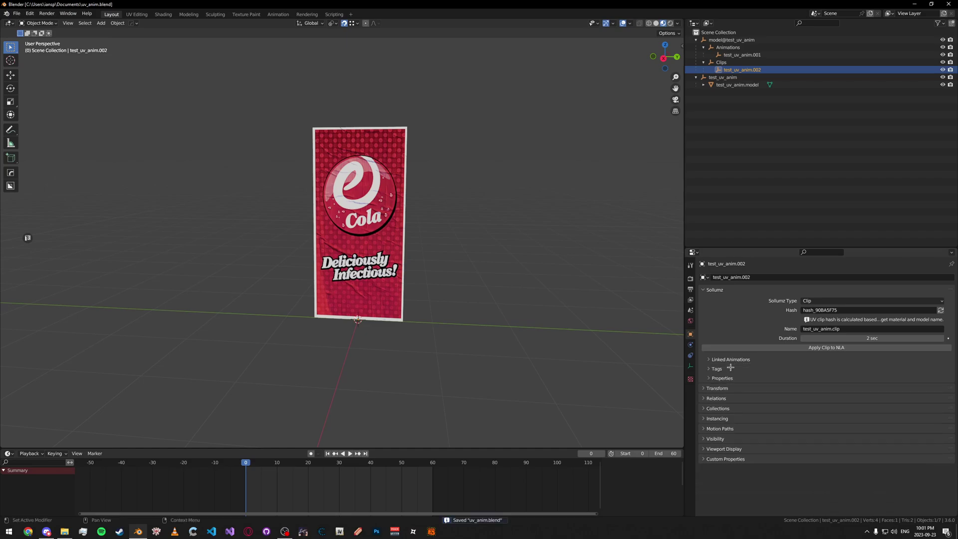
- Select test_uv_anim.model and add a Translate UV transformation to its emissive material tracks
left_click(739, 55)
left_click(736, 85)
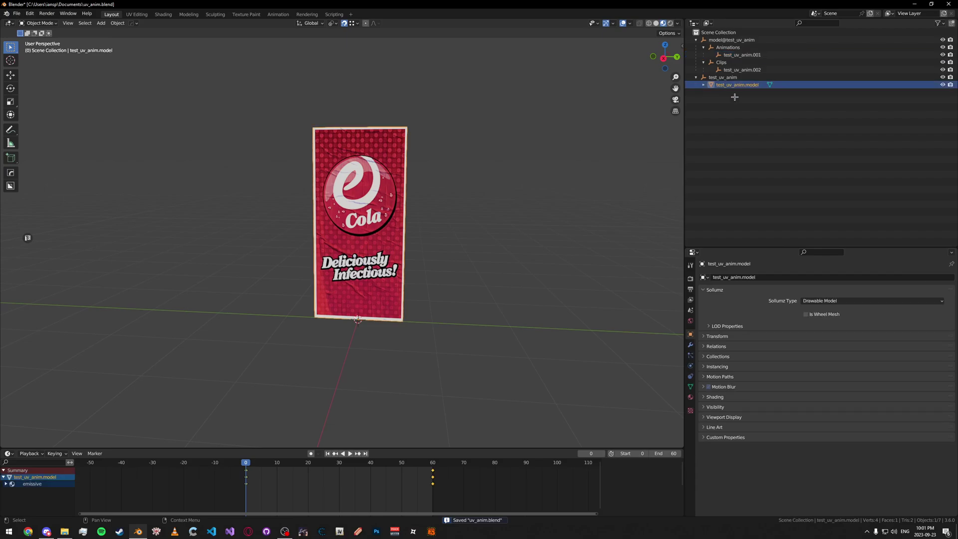
left_click_drag(665, 57, 649, 58)
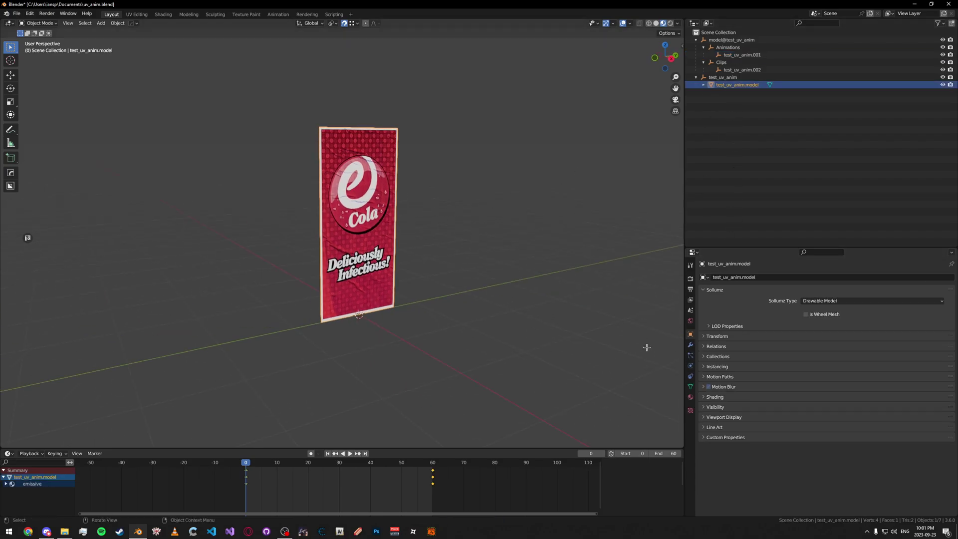
left_click(690, 397)
scroll(824, 385, "down", 1)
middle_click_drag(526, 338, 507, 338)
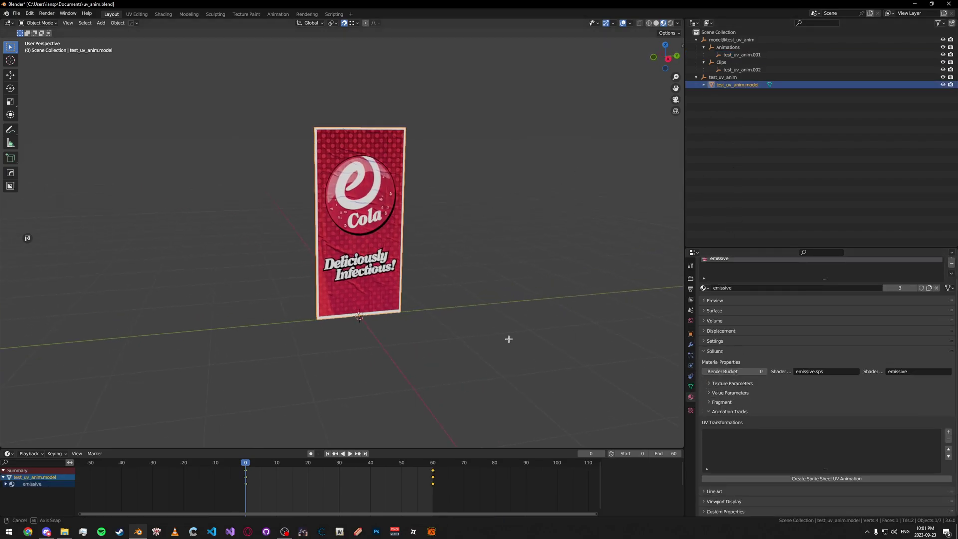
key("ctrl+s")
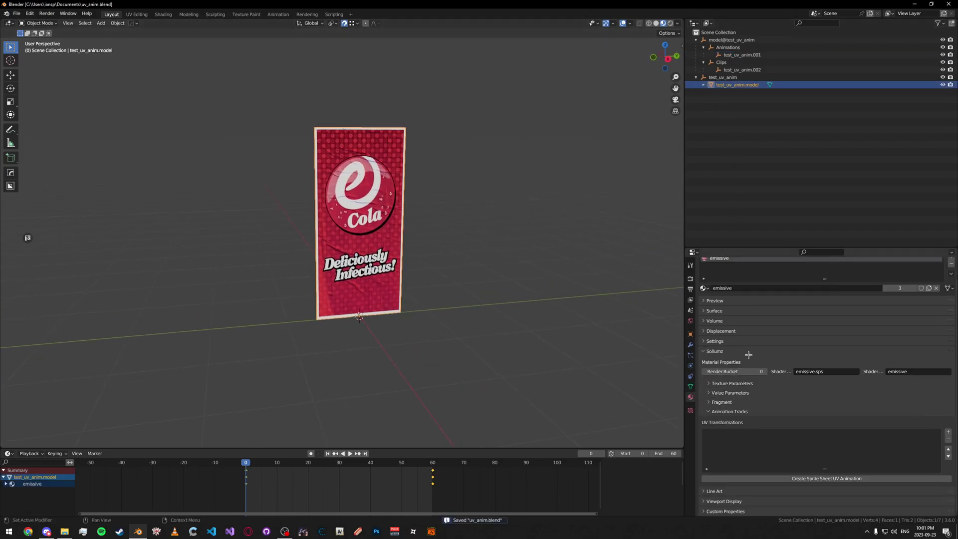
left_click(949, 433)
left_click(849, 443)
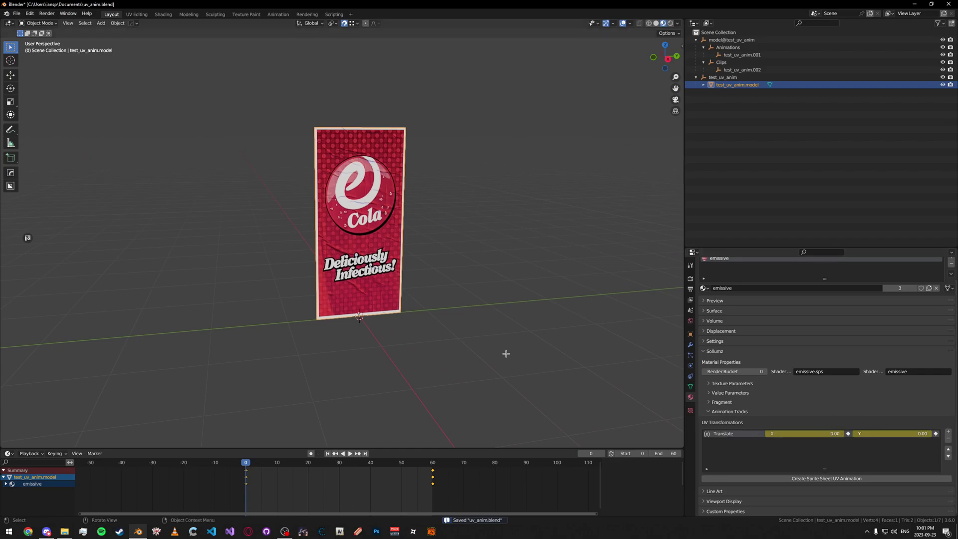
middle_click_drag(471, 368, 482, 342)
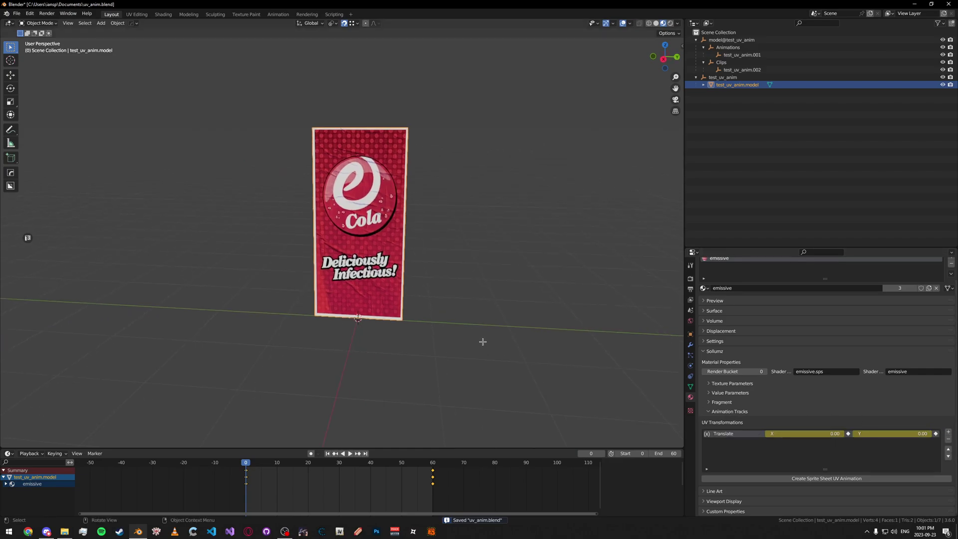
- Delete existing keyframes and test-slide Translate X, then reset the offsets to 0
key("x")
left_click(346, 479)
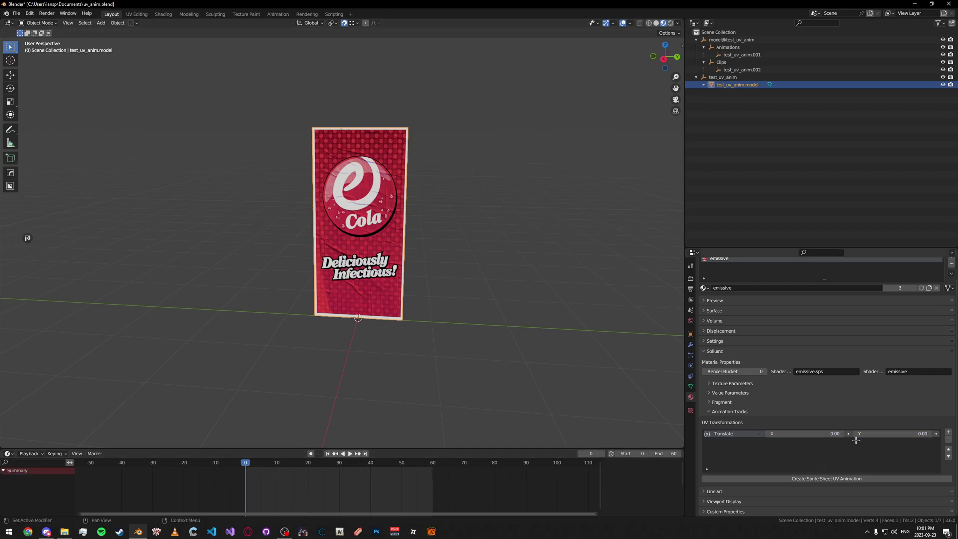
middle_click_drag(492, 325, 547, 317)
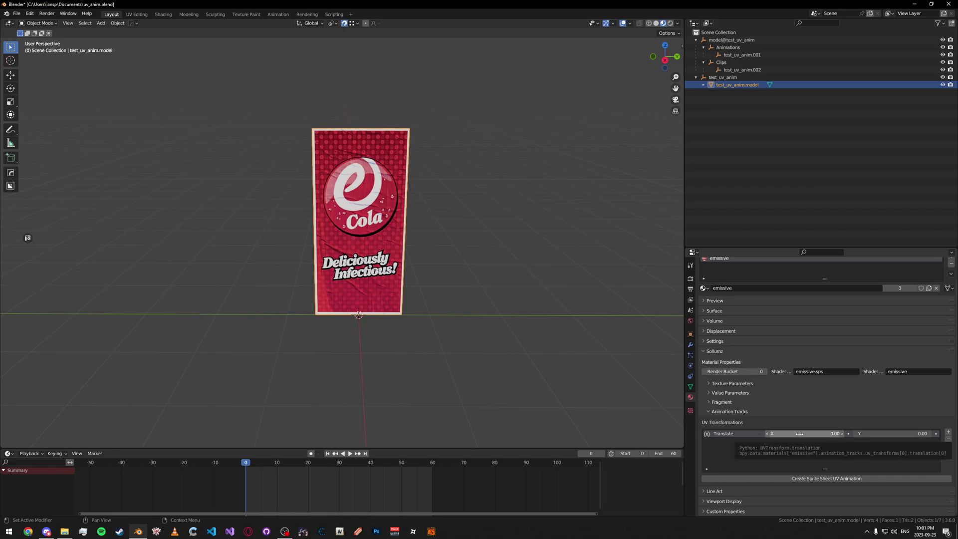
left_click_drag(799, 434, 901, 434)
key("ctrl+z")
key("Escape")
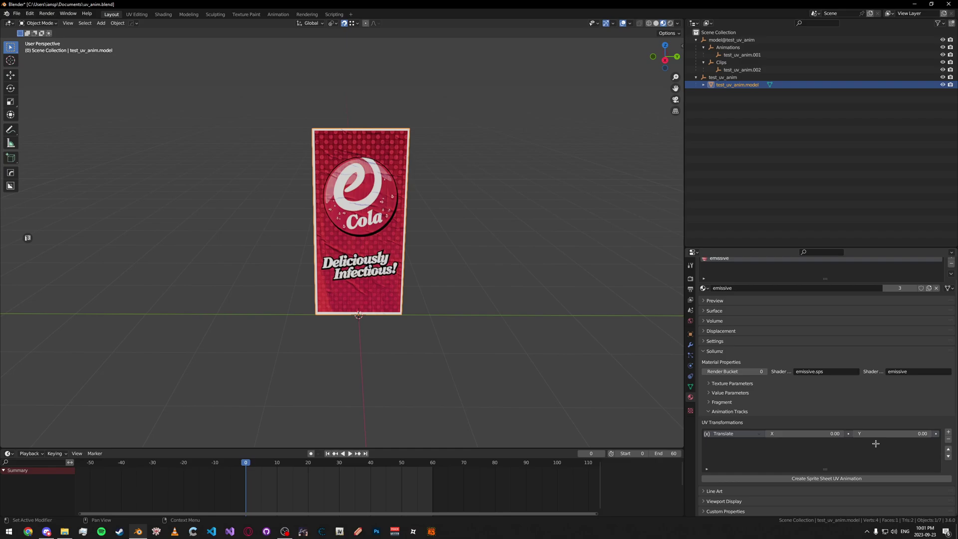
middle_click_drag(504, 325, 485, 310)
middle_click_drag(464, 258, 439, 253)
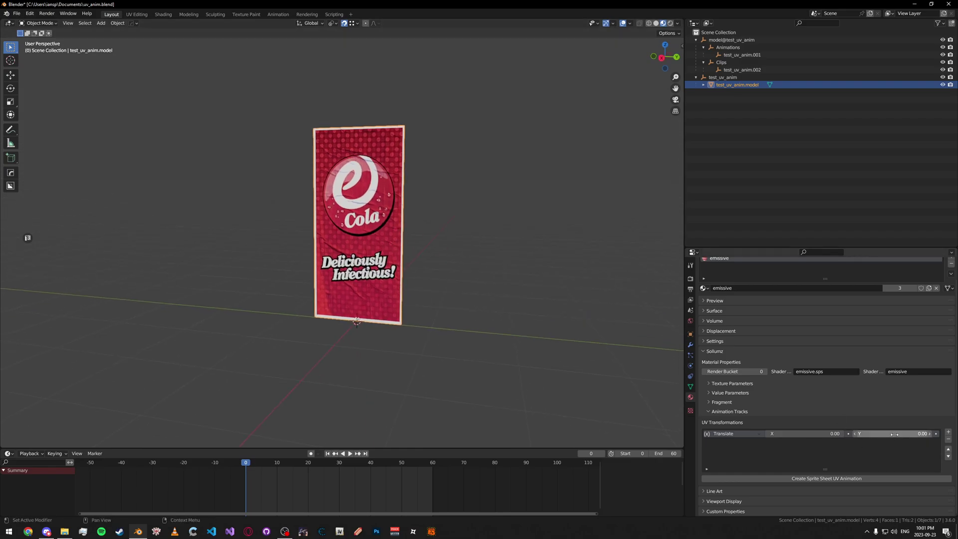
- Keyframe Translate at 0 on frame 0 and Y 1.00 on frame 60
key("i")
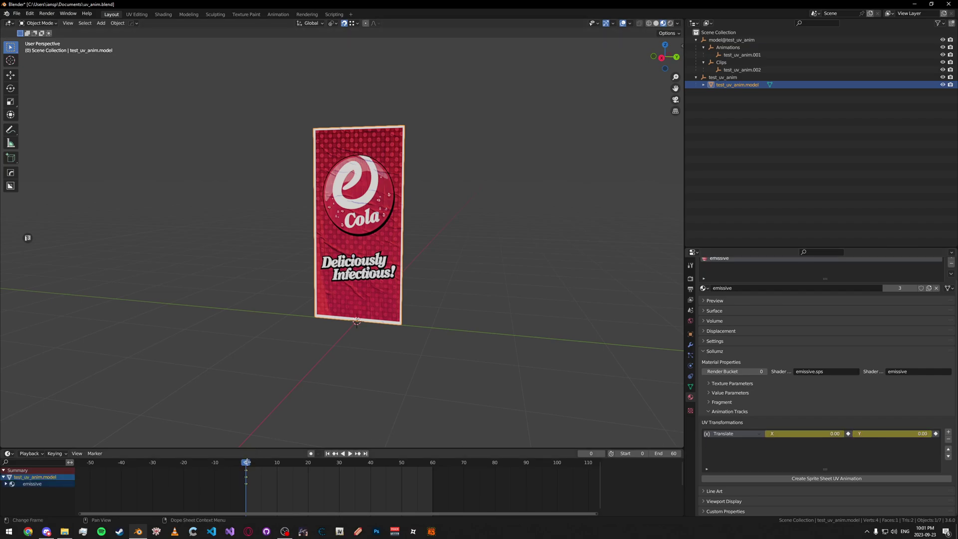
left_click_drag(246, 463, 433, 463)
left_click(911, 434)
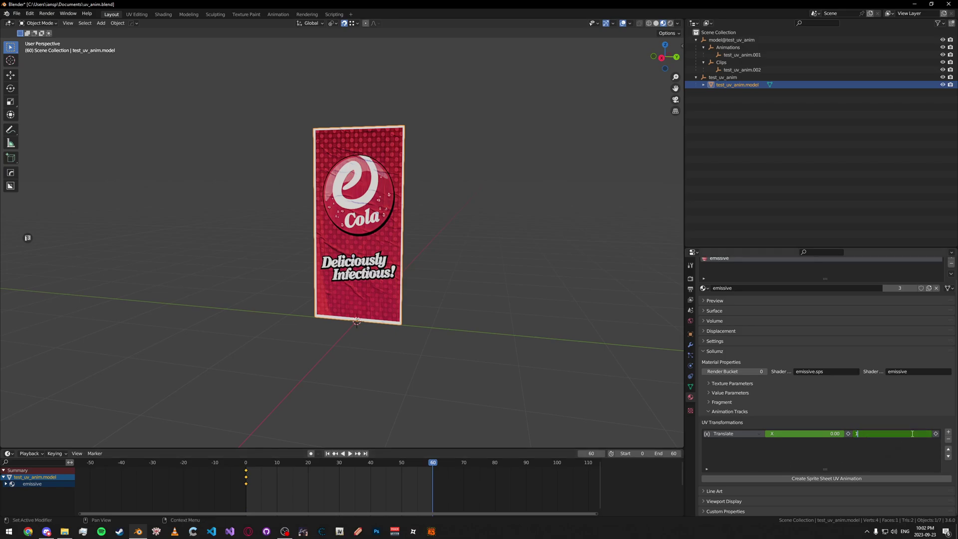
key("Return")
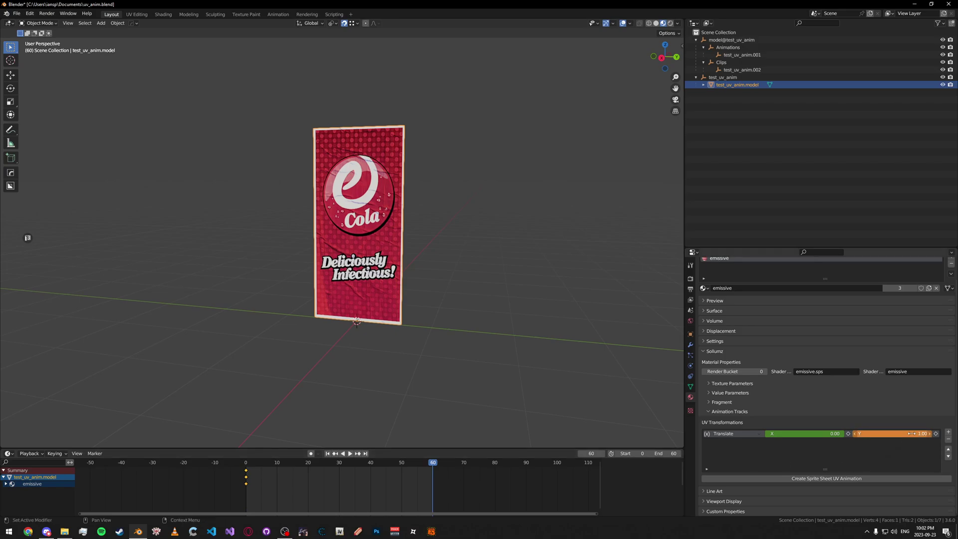
key("i")
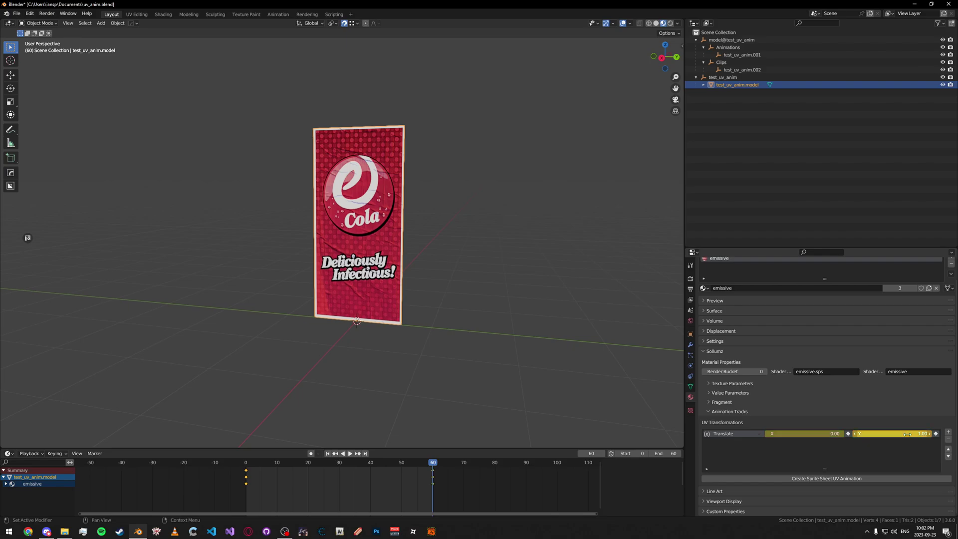
- Play the animation to preview the poster texture scrolling, then stop playback
key("space")
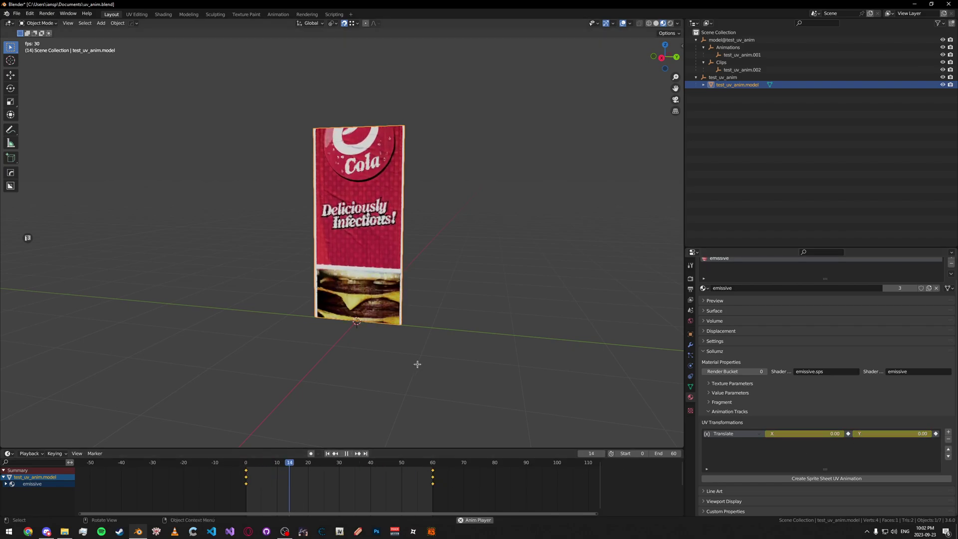
left_click(417, 363)
middle_click_drag(417, 363, 490, 352)
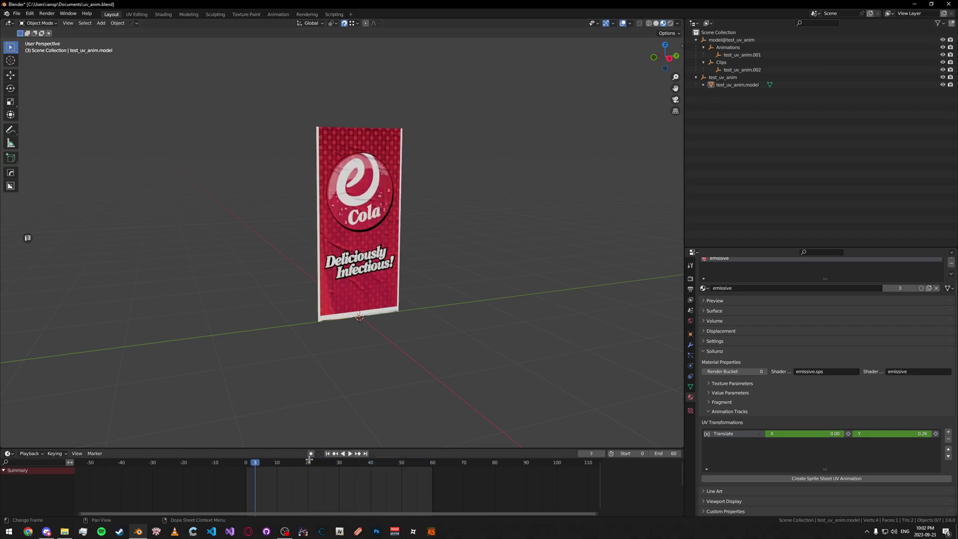
key("shift+Left")
key("space")
- Assign emissiveAction.001 as the action of animation test_uv_anim.001 and save
middle_click_drag(635, 341, 608, 336)
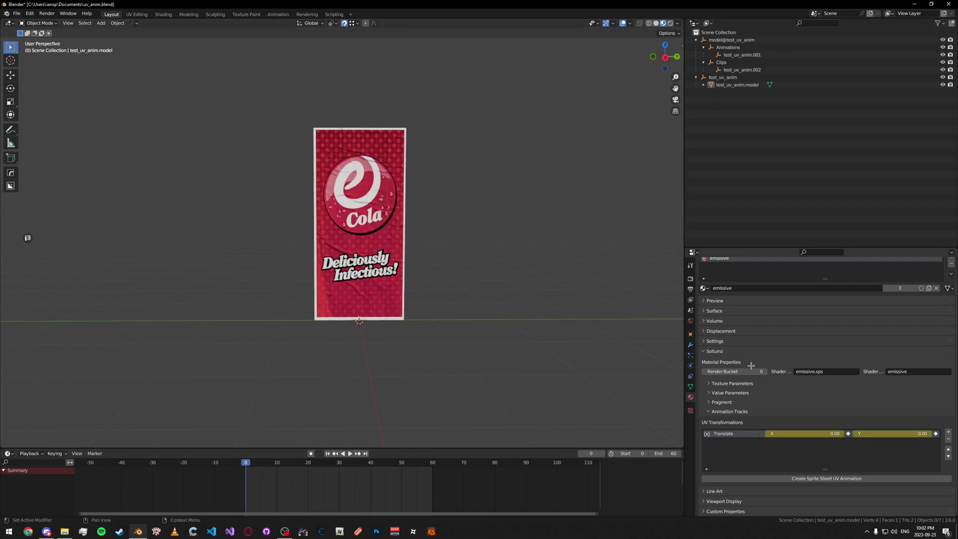
left_click(742, 55)
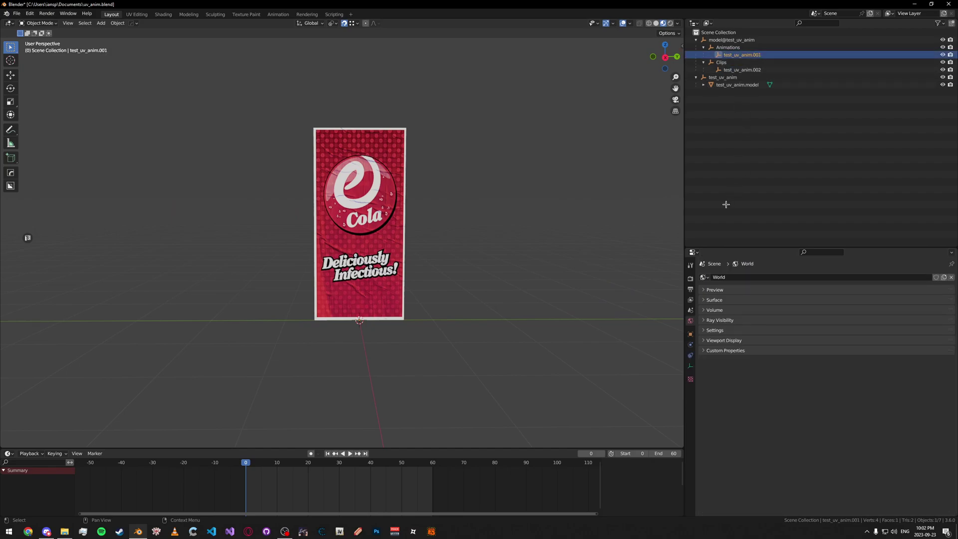
left_click(805, 320)
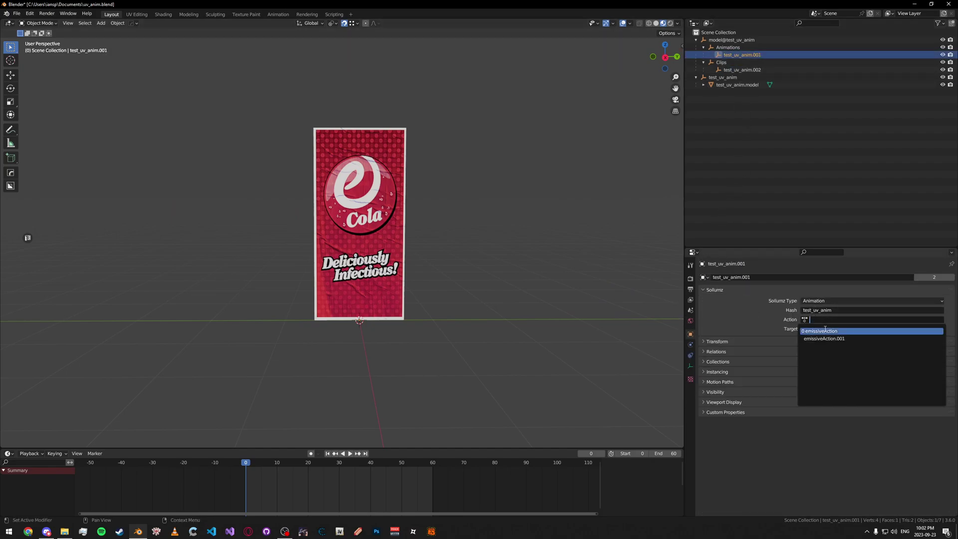
left_click(821, 335)
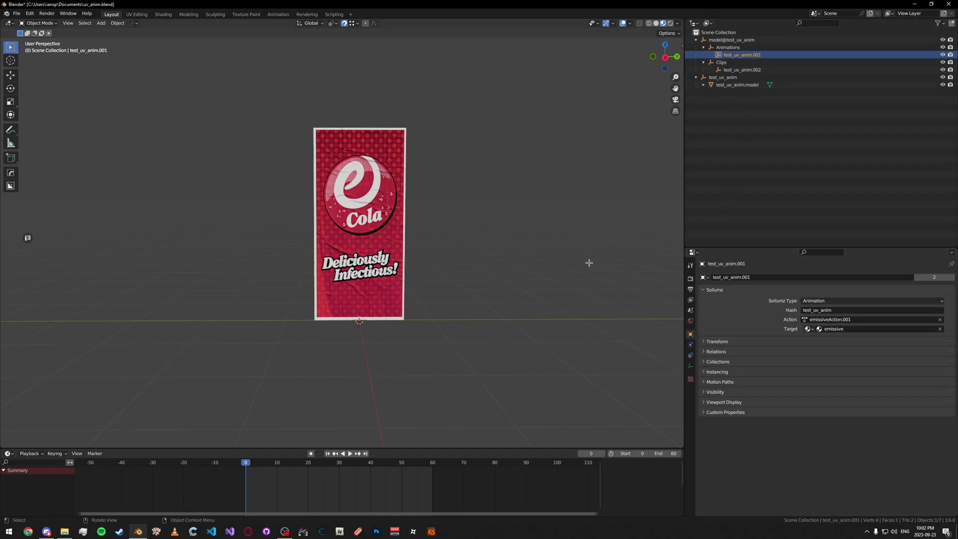
key("ctrl+s")
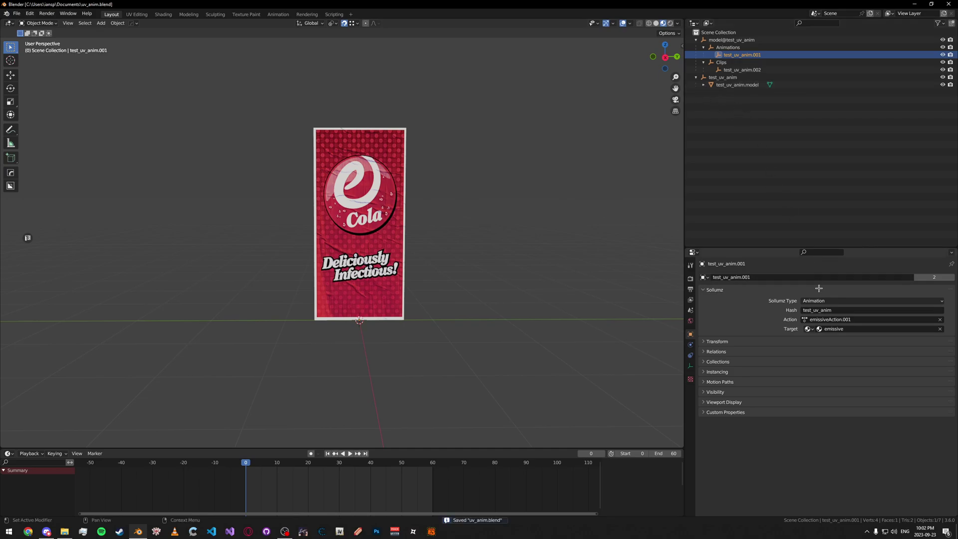
- Review the test_uv_anim.002 clip and the poster's emissive material, saving uv_anim.blend
left_click(742, 70)
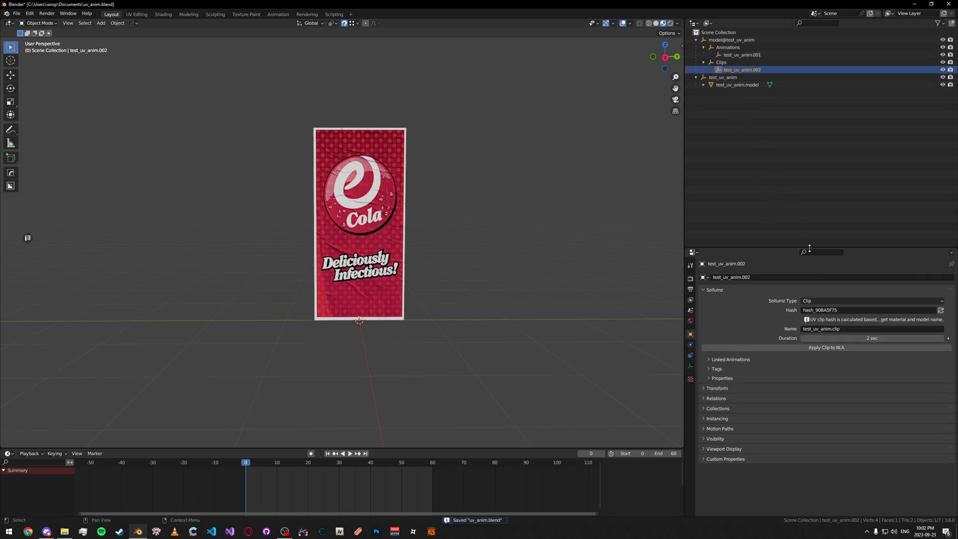
key("ctrl+s")
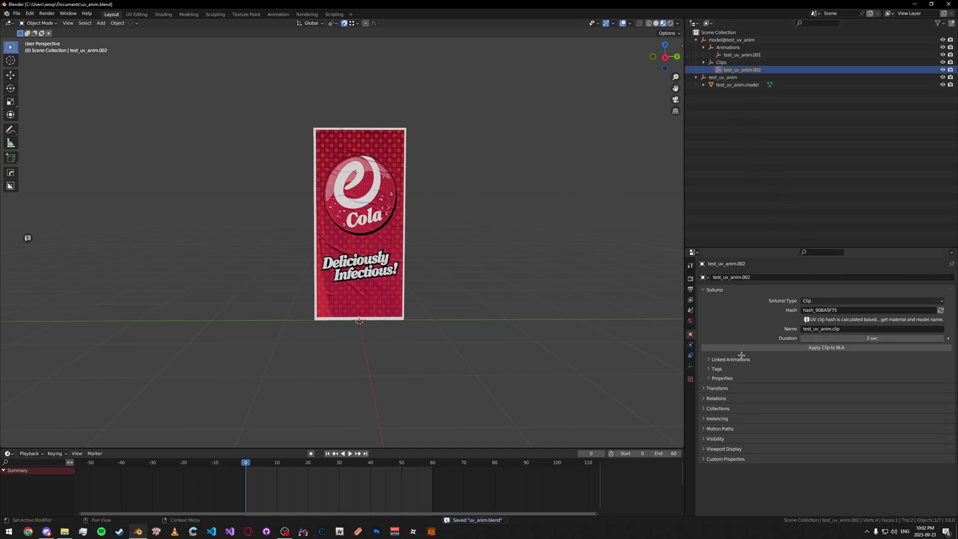
left_click(738, 85)
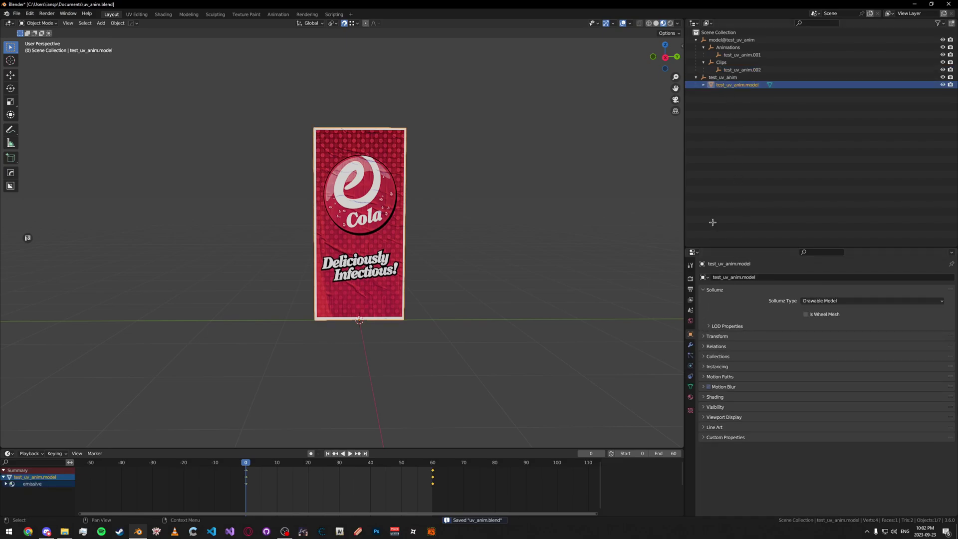
left_click(691, 398)
key("ctrl+s")
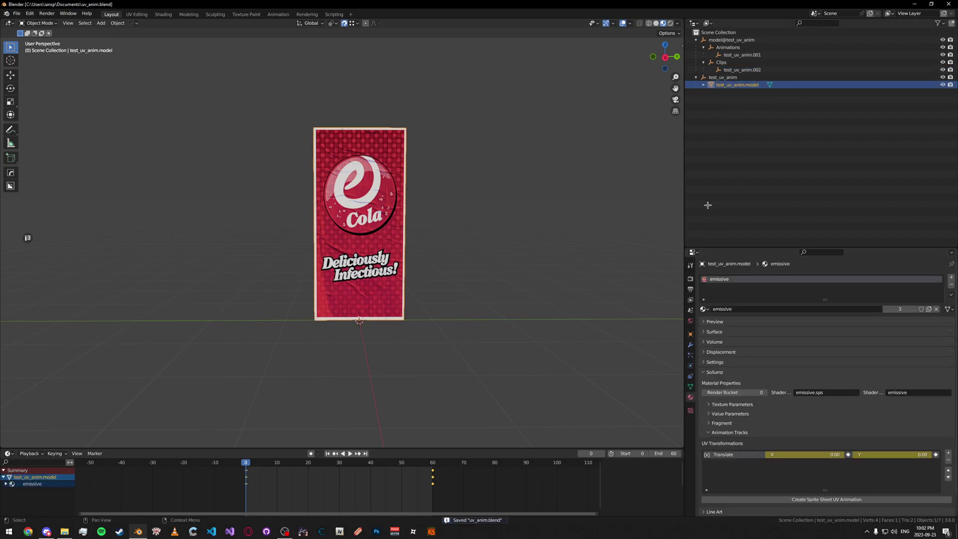
left_click(722, 40)
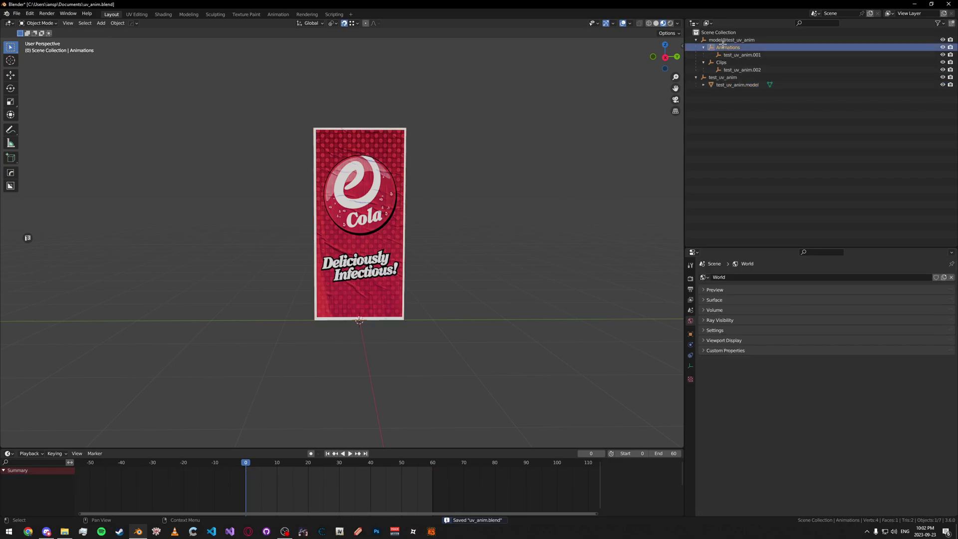
- Collapse the outliner hierarchies, clear the selection and save uv_anim.blend
left_click(696, 40)
left_click(696, 47)
left_click(749, 125)
key("ctrl+s")
- Replace the old test_uv_anim YTYP with a new one and auto-create an archetype from the test_uv_anim object
key("n")
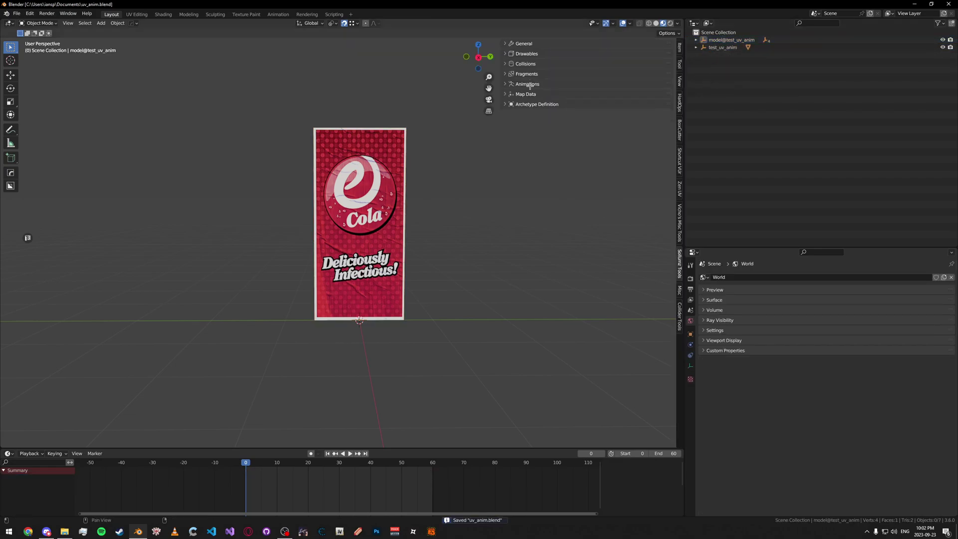
left_click(539, 104)
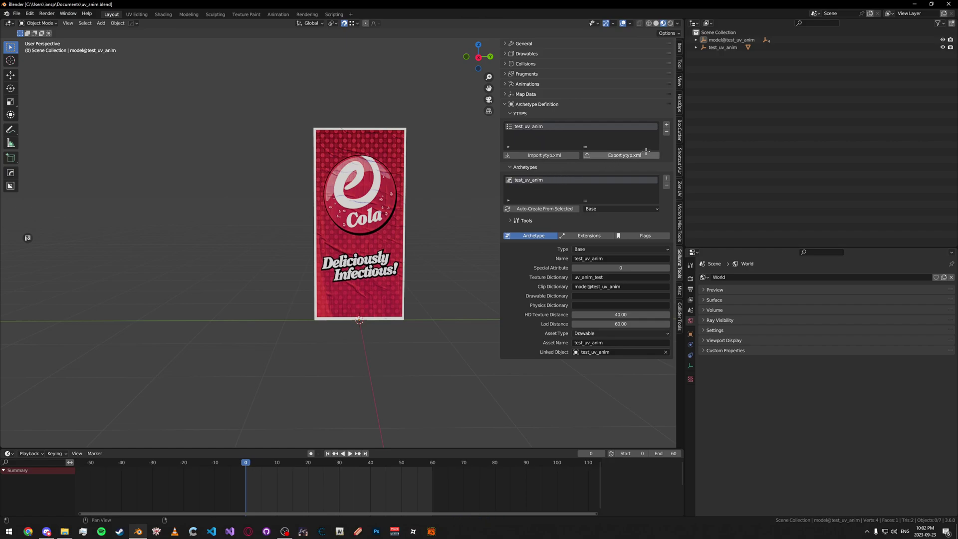
left_click(667, 132)
left_click(724, 48)
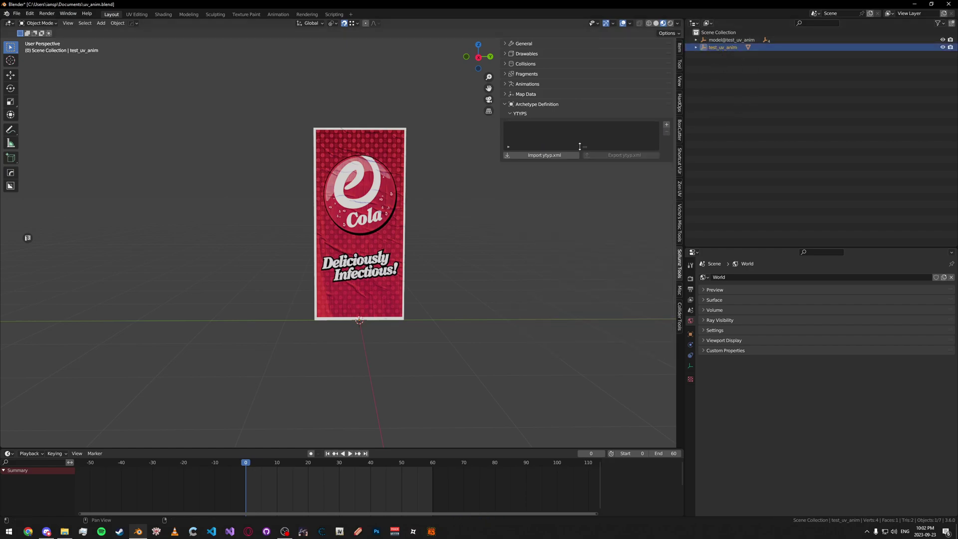
left_click(667, 125)
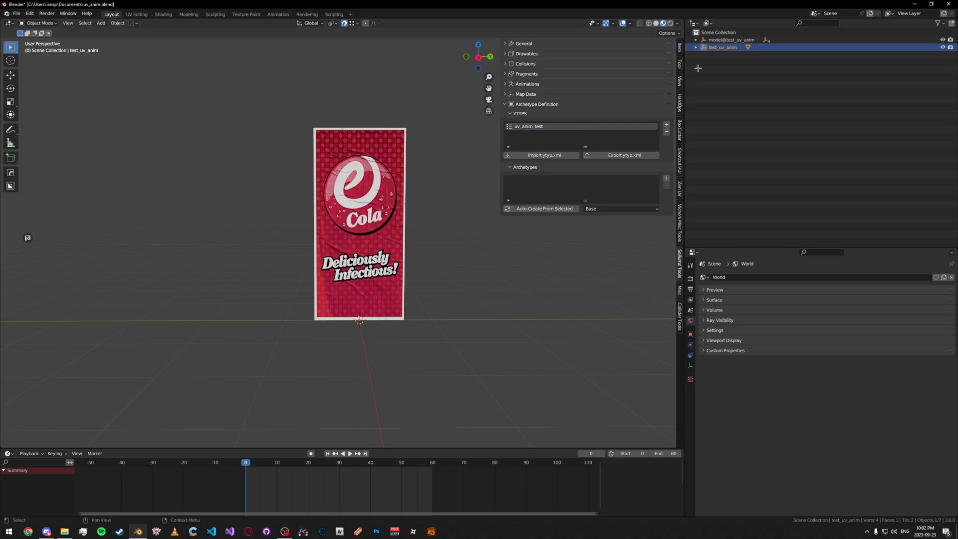
left_click(549, 209)
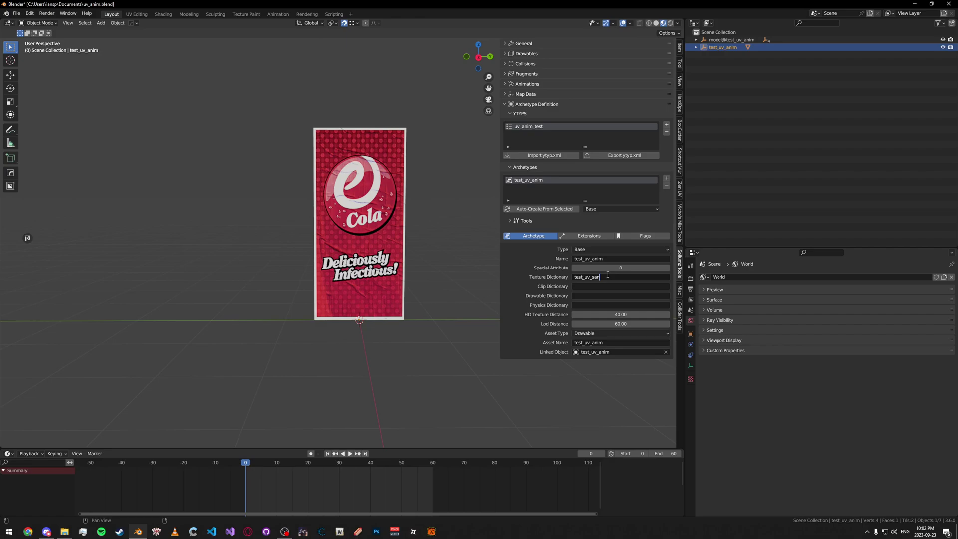
- Set the archetype's texture dictionary to test_uv_anim and clip dictionary to model@test_uv_anim, then save
type("im")
key("Return")
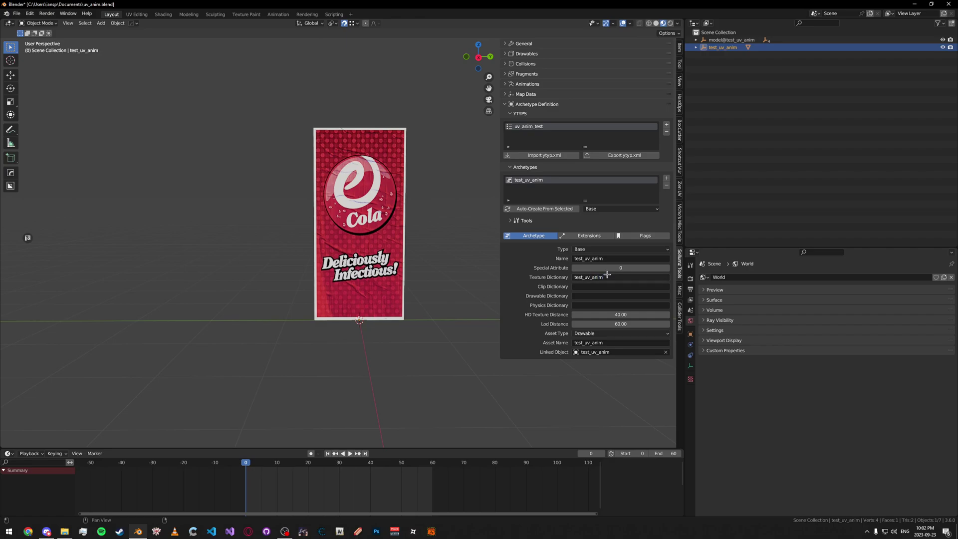
double_click(728, 41)
key("ctrl+c")
key("Return")
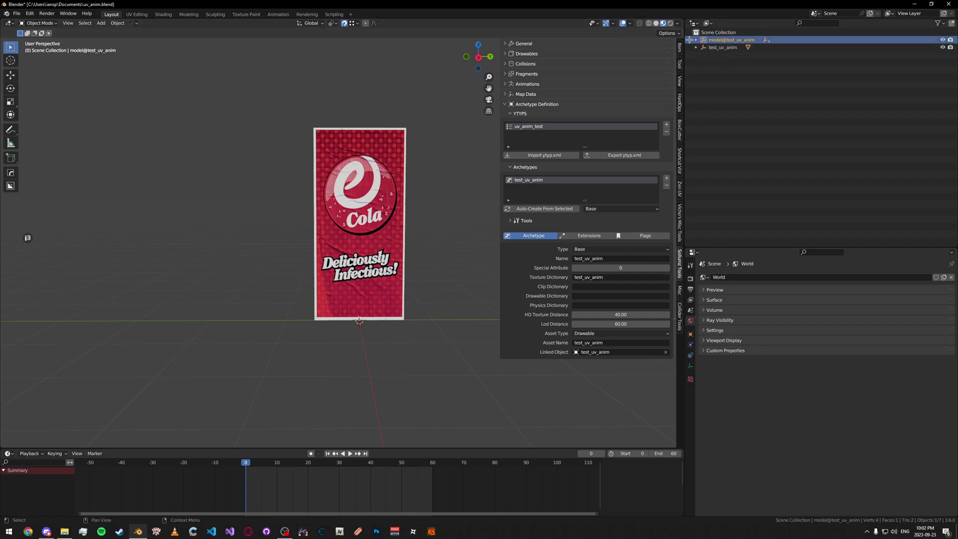
left_click(697, 39)
left_click(697, 39)
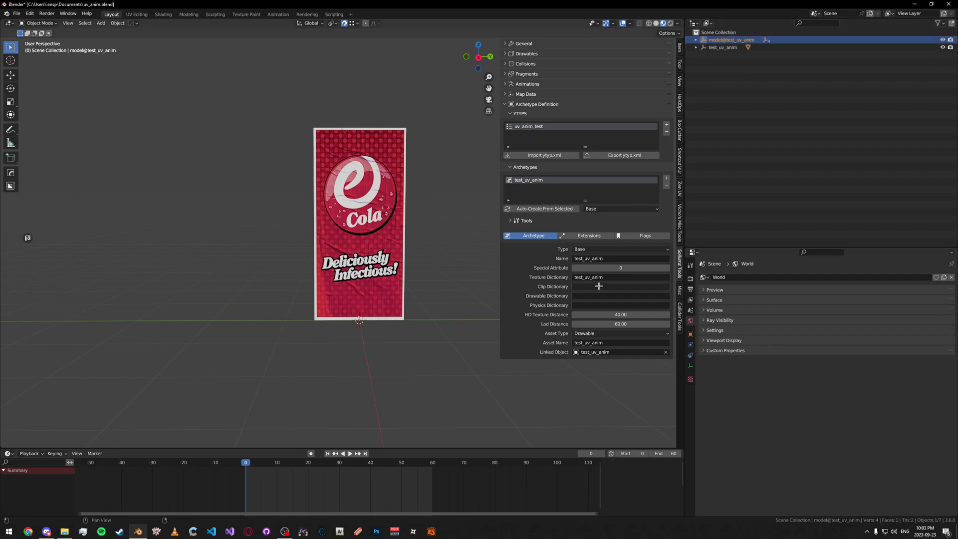
key("ctrl+v")
key("ctrl+s")
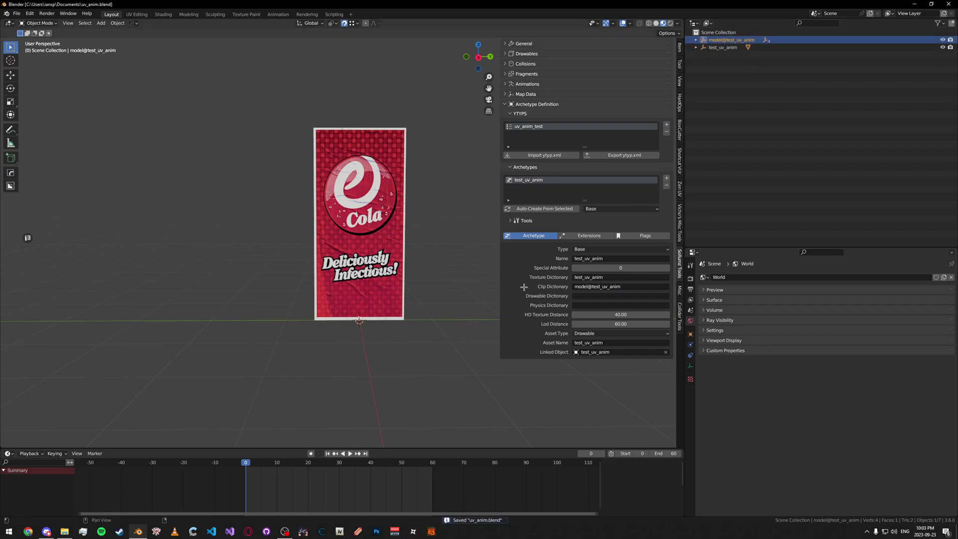
- Check the archetype flags with UV anims (YCD) 1024 enabled, and deselect everything
left_click(642, 236)
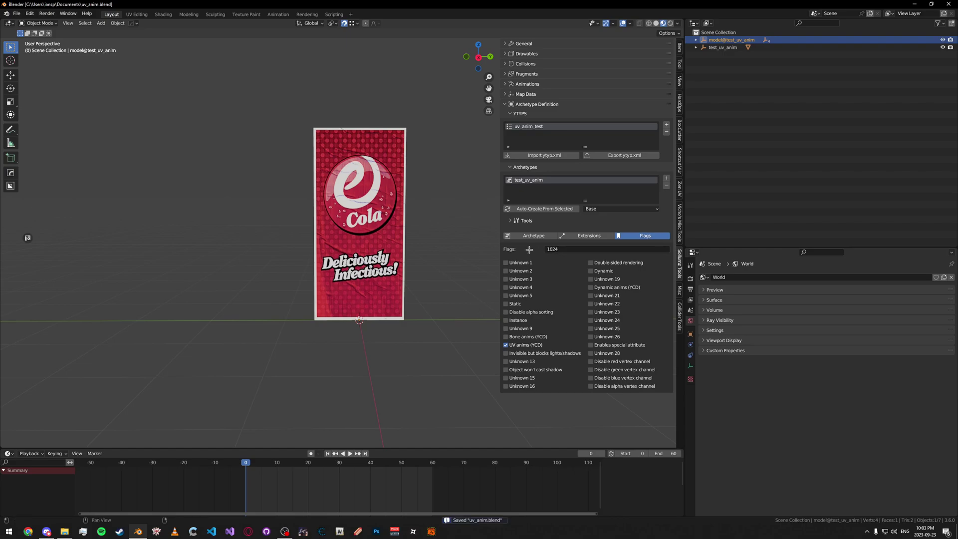
key("alt+a")
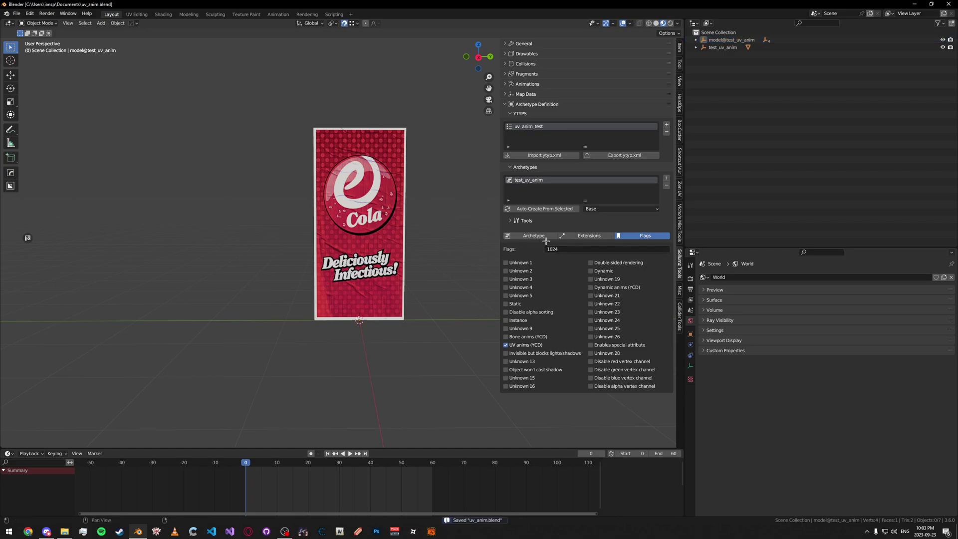
left_click(541, 236)
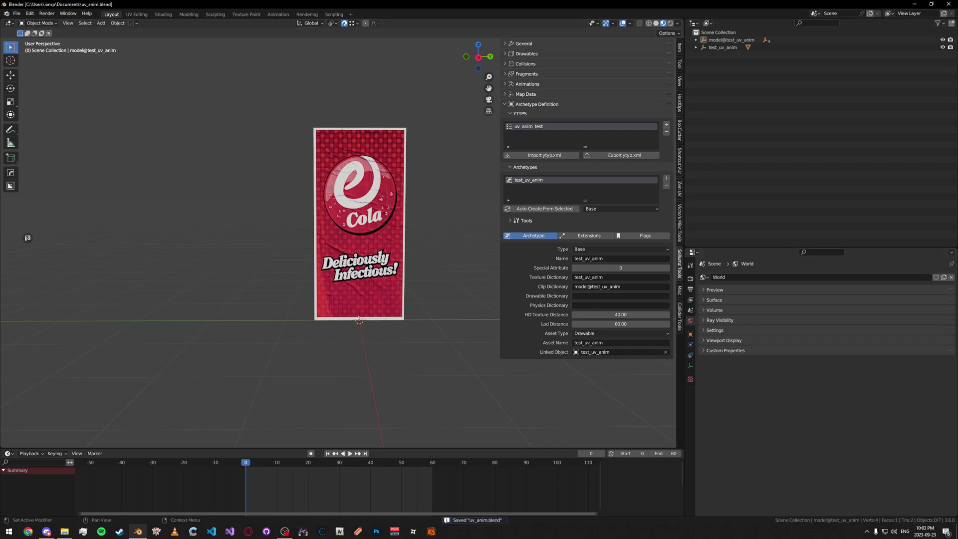
- Export the uv_anim_test YTYP to file and hide the side panel
left_click(618, 155)
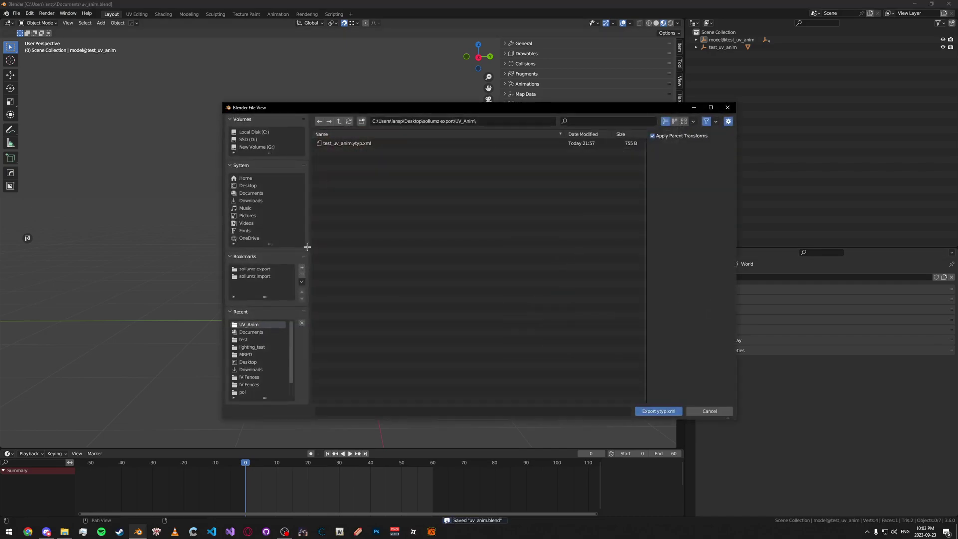
left_click(658, 411)
key("n")
- Export all scene objects as CodeWalker XML into the sollumz export UV_Anim folder
key("a")
key("alt+e")
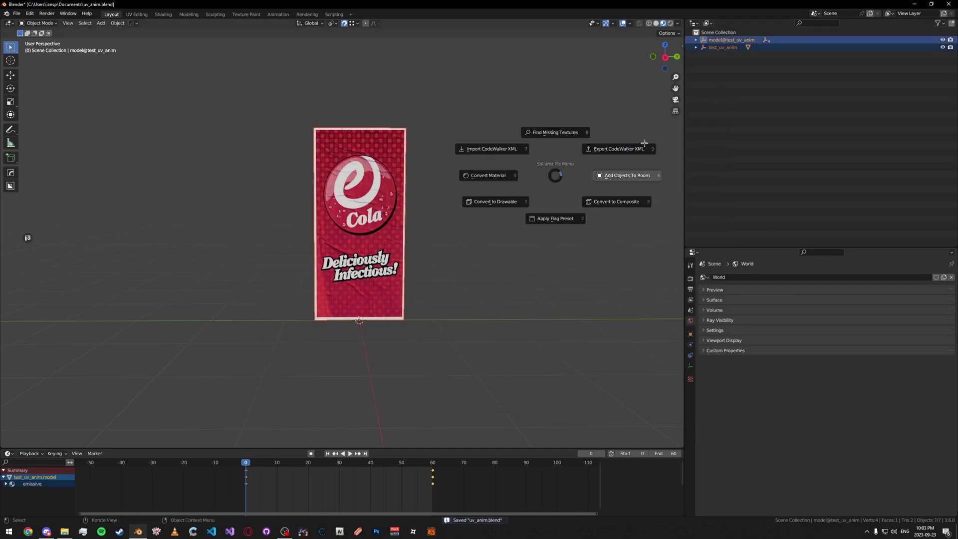
left_click(579, 134)
left_click(255, 269)
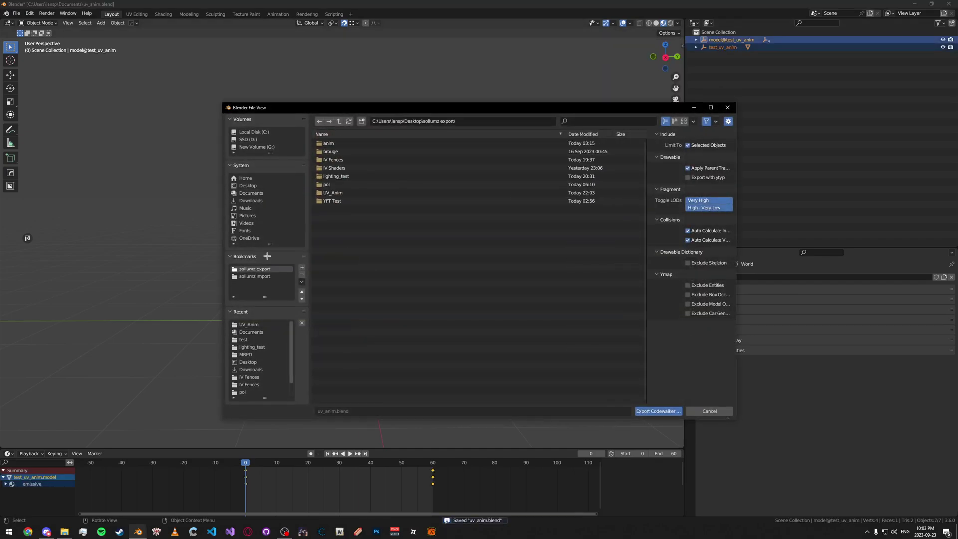
left_click(333, 193)
left_click(658, 411)
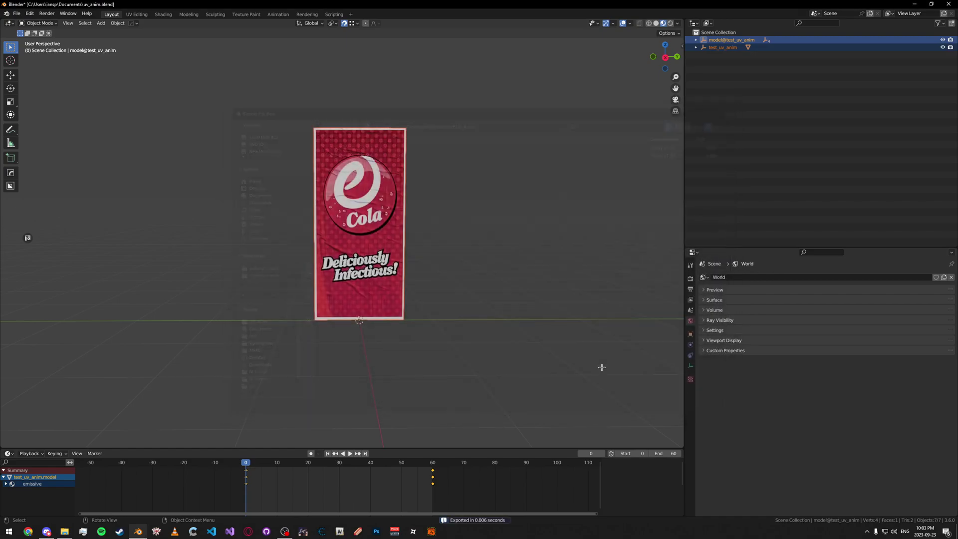
- Launch CodeWalker RPF Explorer from the taskbar jump list
key("super+d")
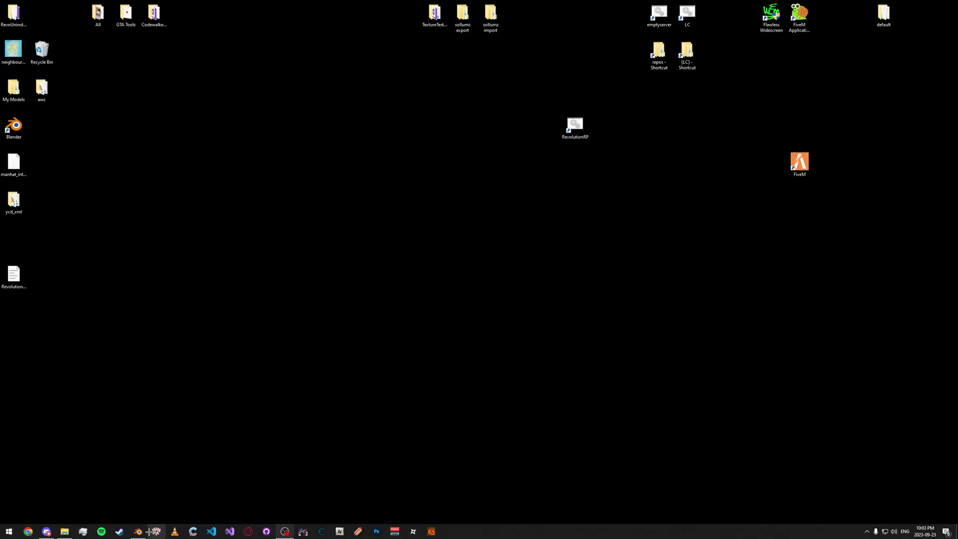
right_click(156, 532)
left_click(144, 463)
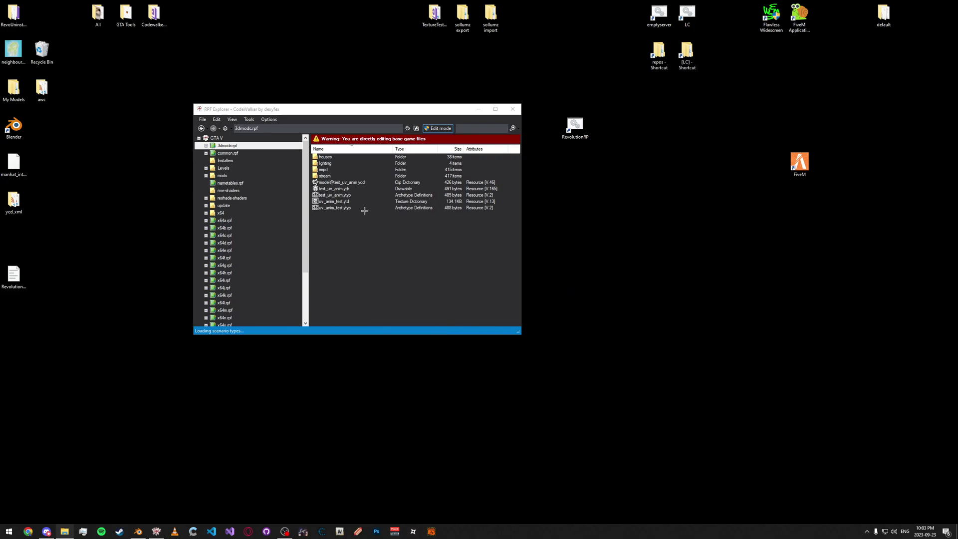
- Delete test_uv_anim.ytyp from 3dmods.rpf and relaunch RPF Explorer
right_click(357, 196)
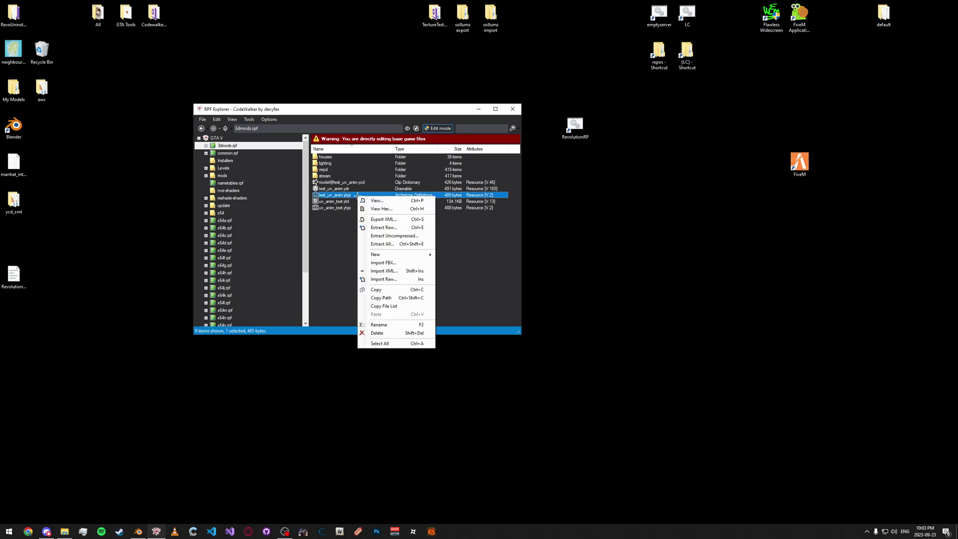
left_click(394, 332)
left_click(510, 108)
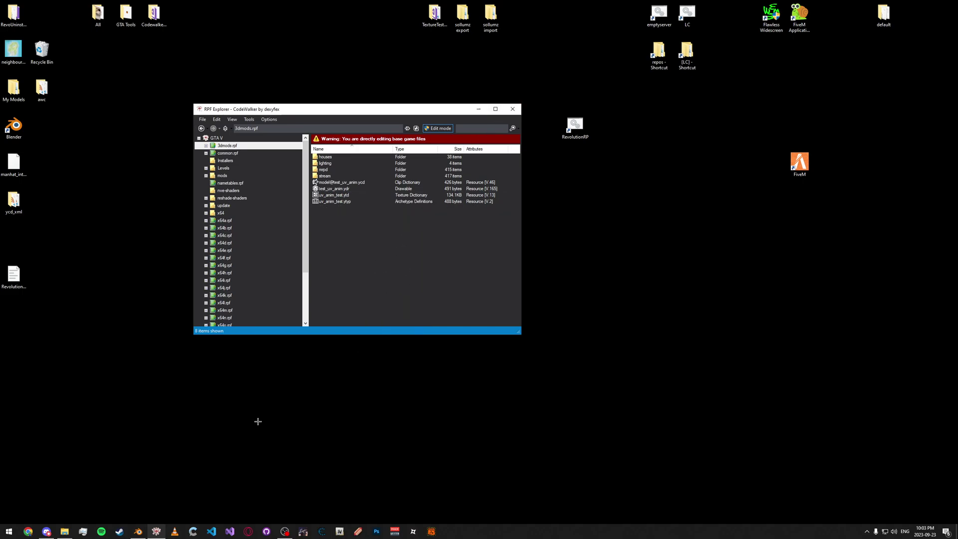
left_click_drag(157, 532, 156, 463)
left_click(156, 462)
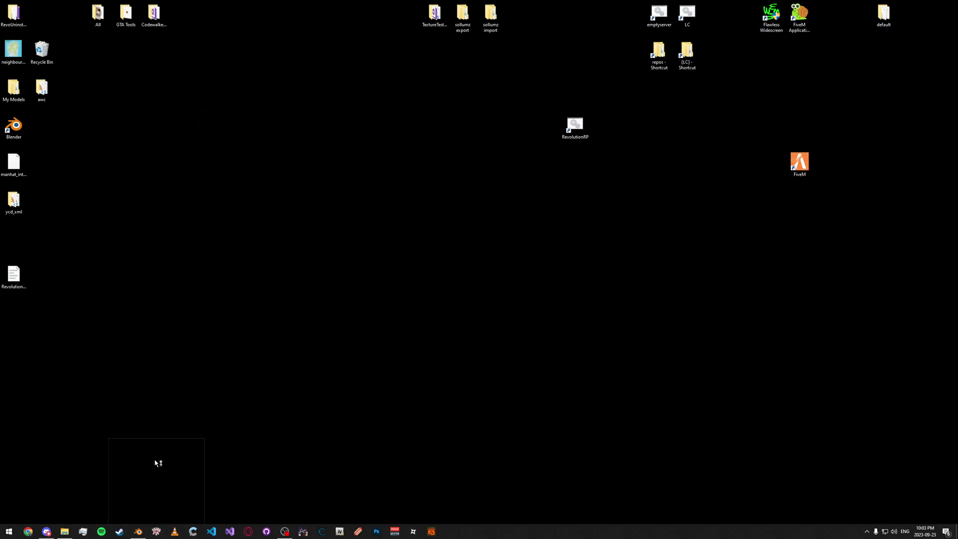
- Open 3dmods.rpf, preview test_uv_anim.ydr in the model viewer, then close the viewer
left_click_drag(270, 97, 455, 116)
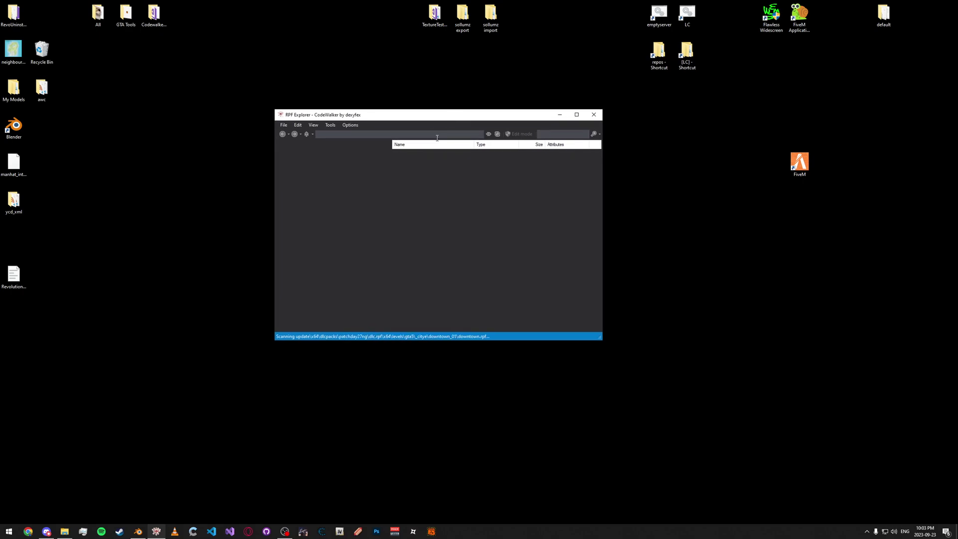
double_click(427, 169)
left_click(346, 151)
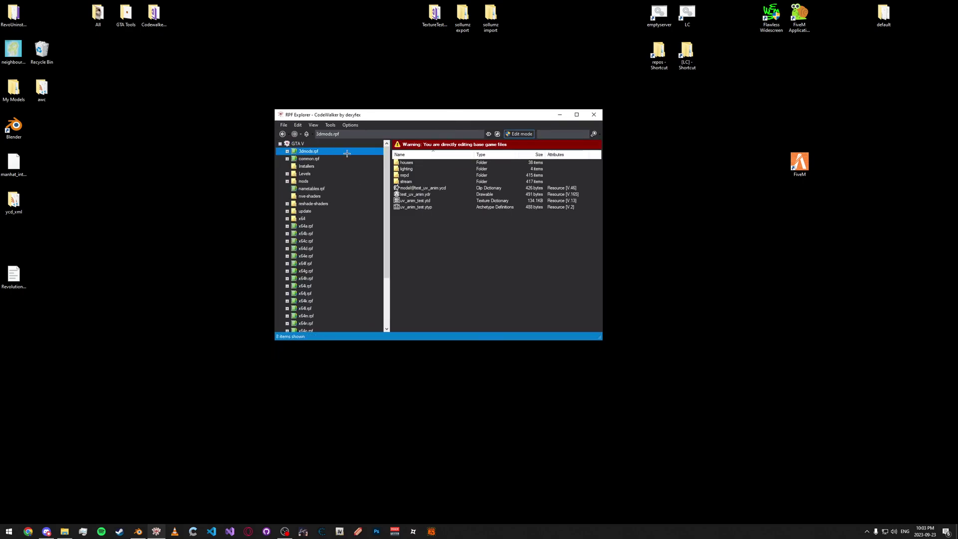
left_click(437, 195)
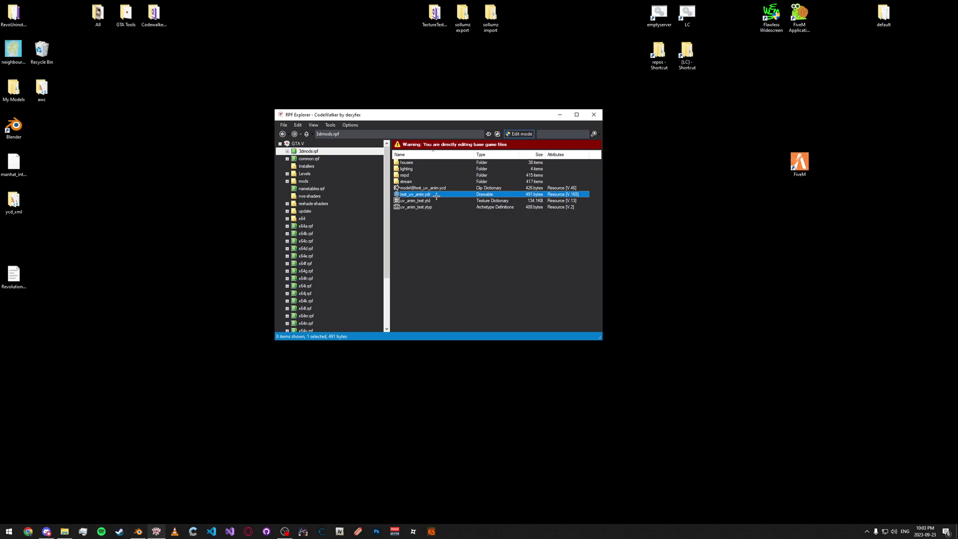
double_click(437, 195)
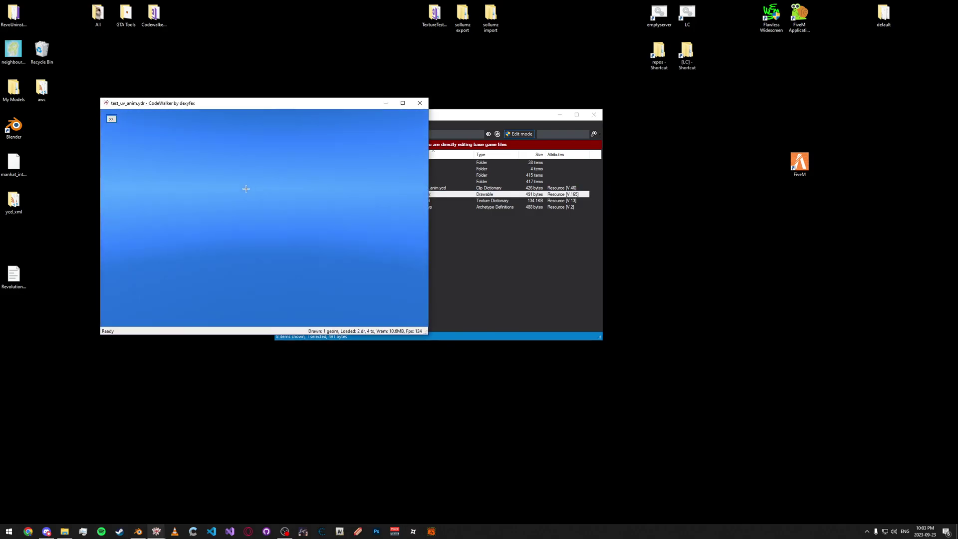
left_click(419, 102)
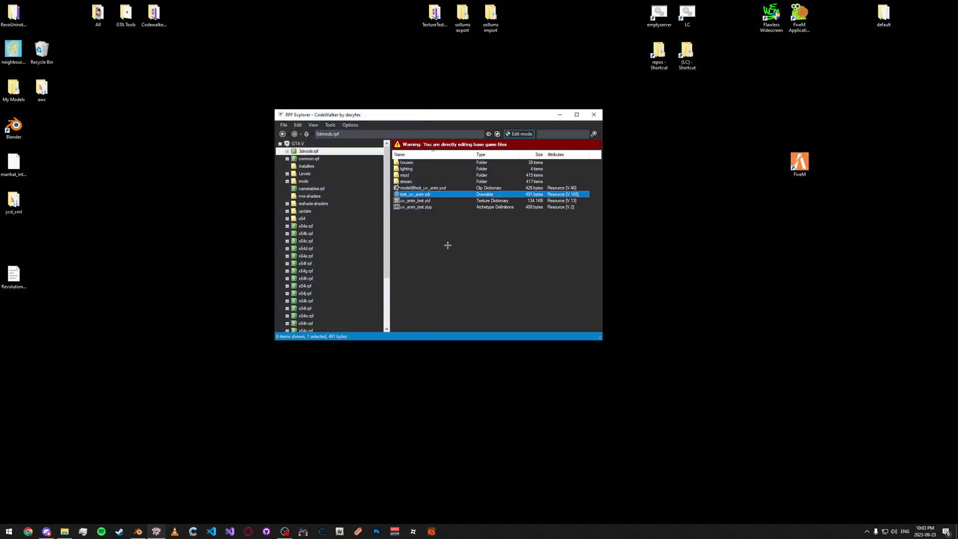
left_click(437, 200)
- Delete uv_anim_test.ytd and create a new YTD file named test_uv_anim
right_click(437, 199)
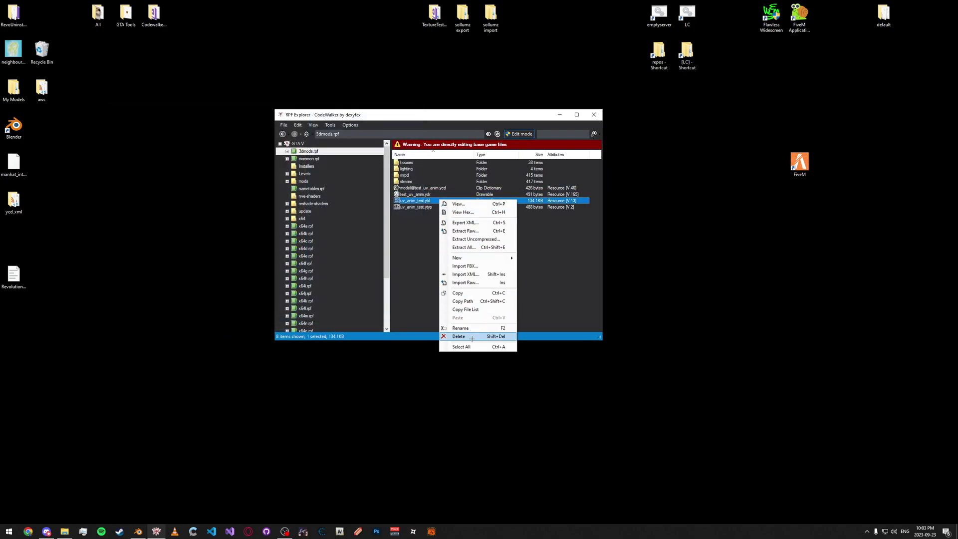
left_click(452, 338)
right_click(446, 231)
mouse_move(475, 289)
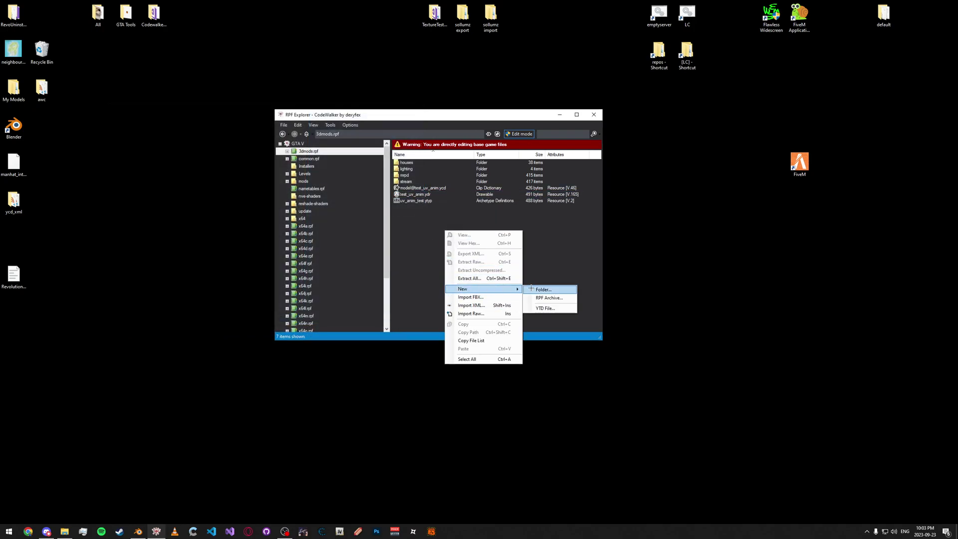
left_click(545, 308)
type("te")
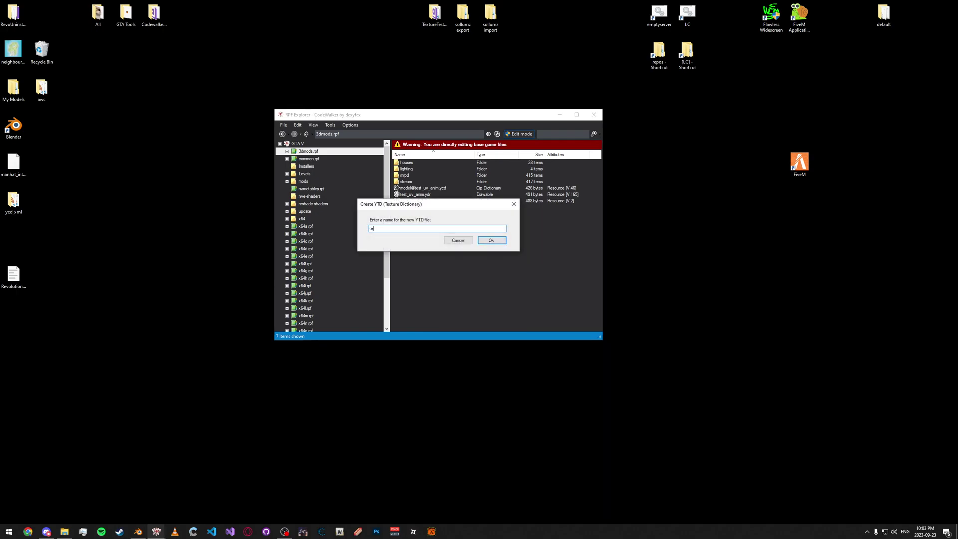
type("st_uv_anim")
key("Return")
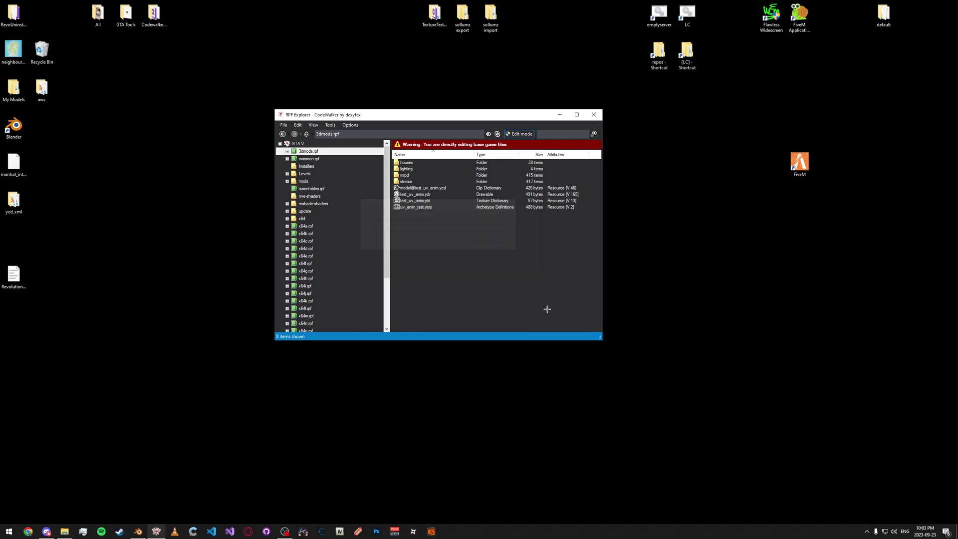
- Add the im_animsign01 texture to test_uv_anim.ytd, save it, and close the explorer
double_click(435, 200)
left_click(137, 324)
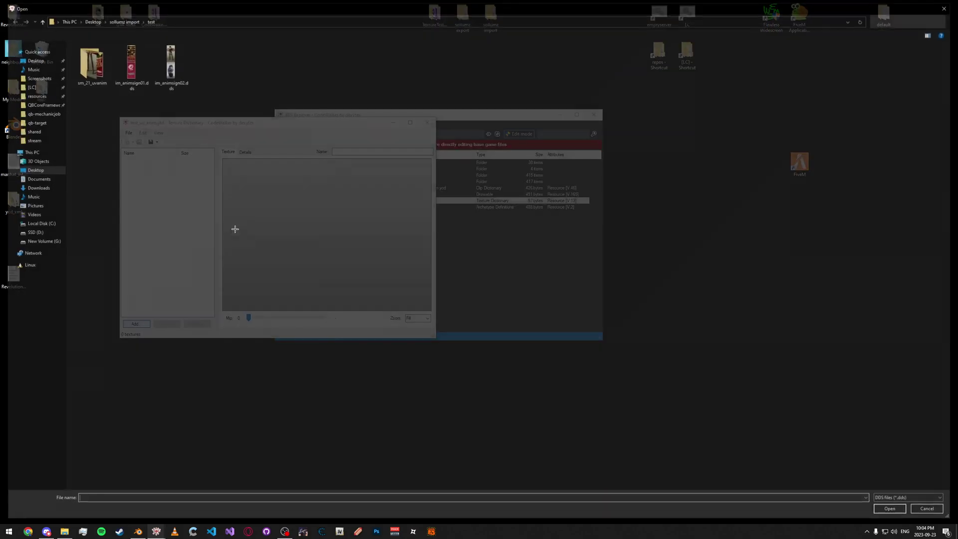
double_click(128, 66)
left_click(154, 142)
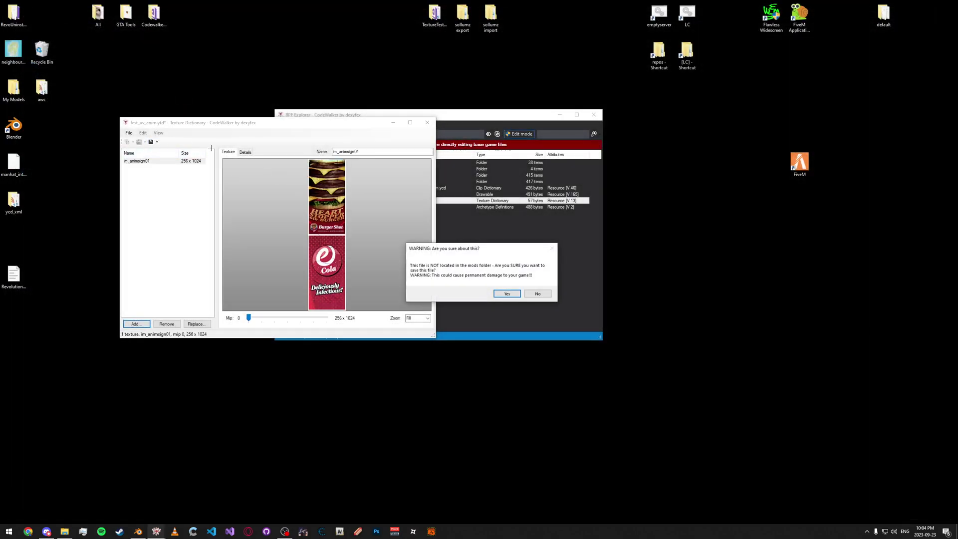
left_click(506, 294)
left_click(427, 122)
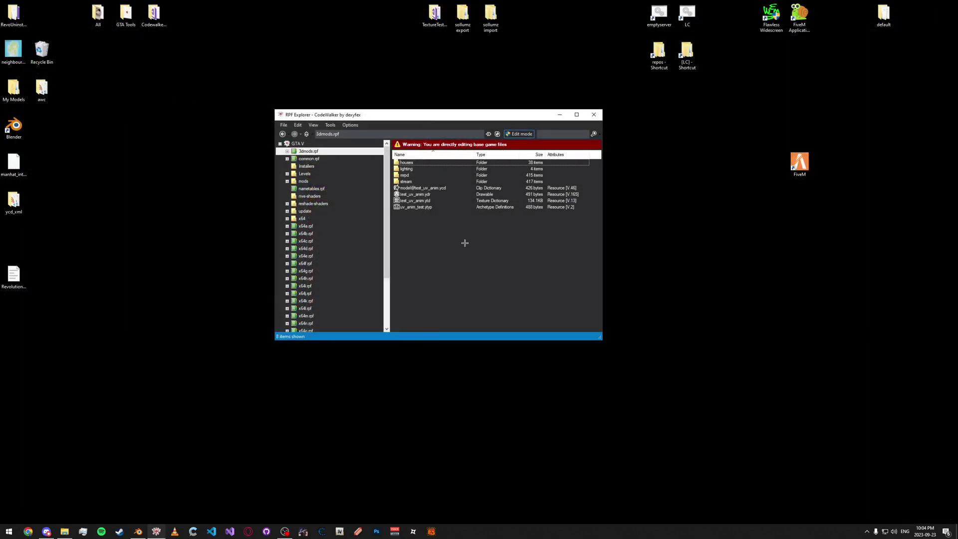
left_click(594, 115)
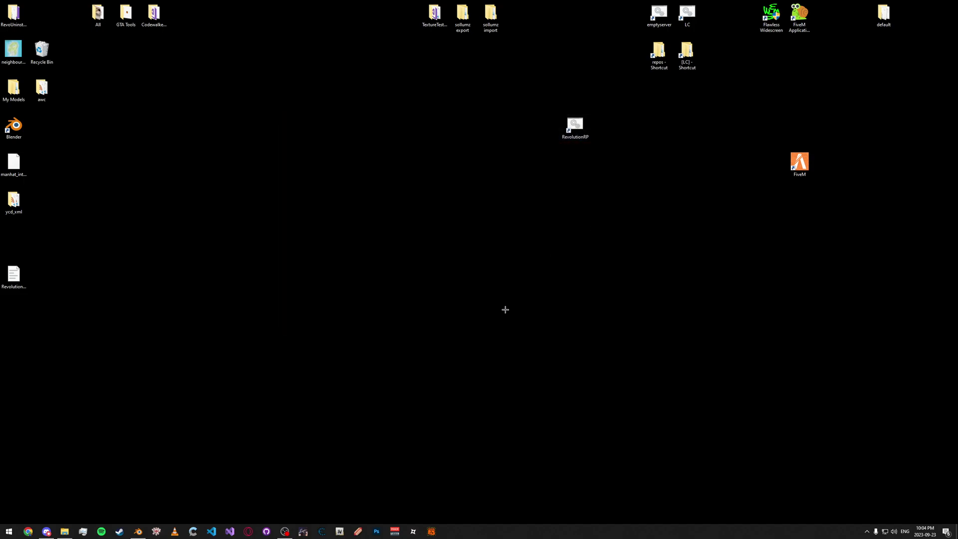
- Relaunch RPF Explorer and view test_uv_anim.ydr from 3dmods.rpf in a maximized model viewer
right_click(158, 531)
left_click(152, 460)
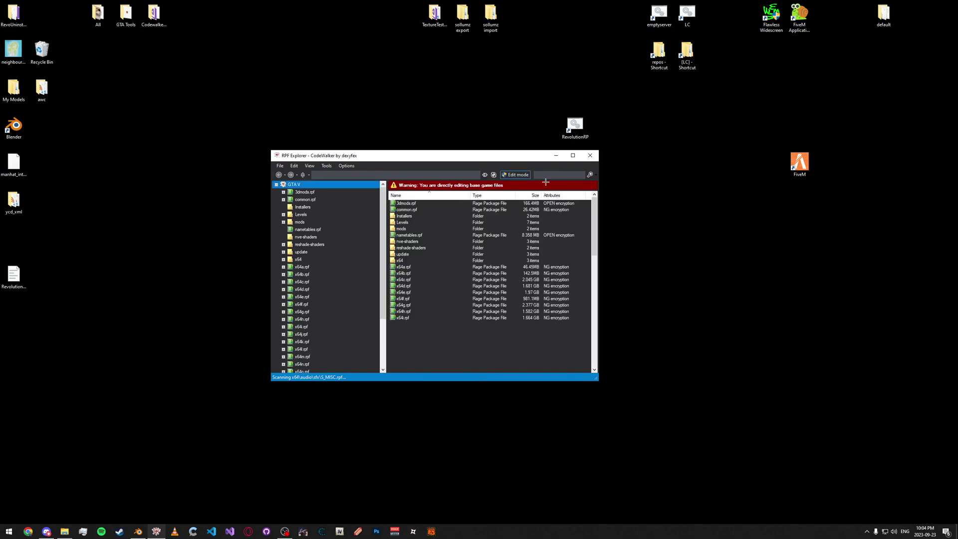
double_click(423, 204)
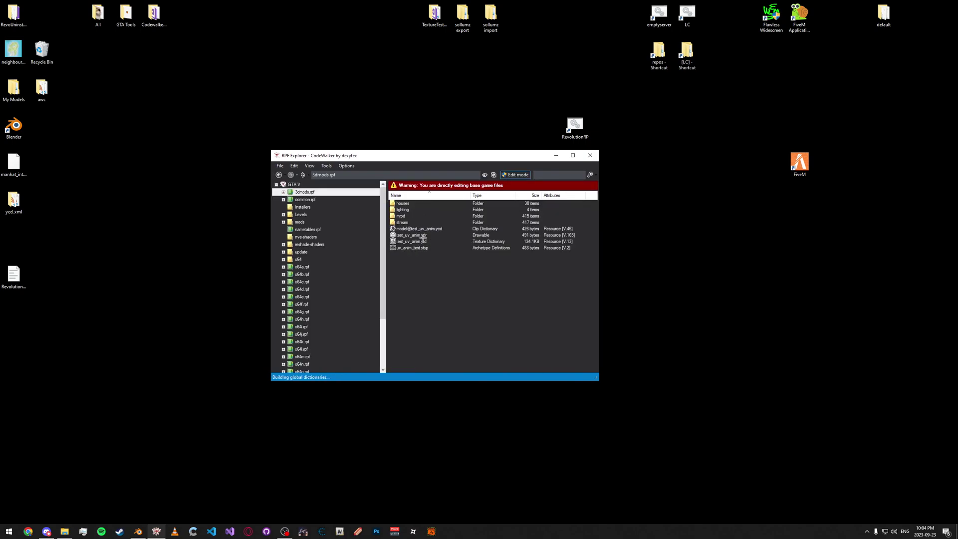
left_click(424, 235)
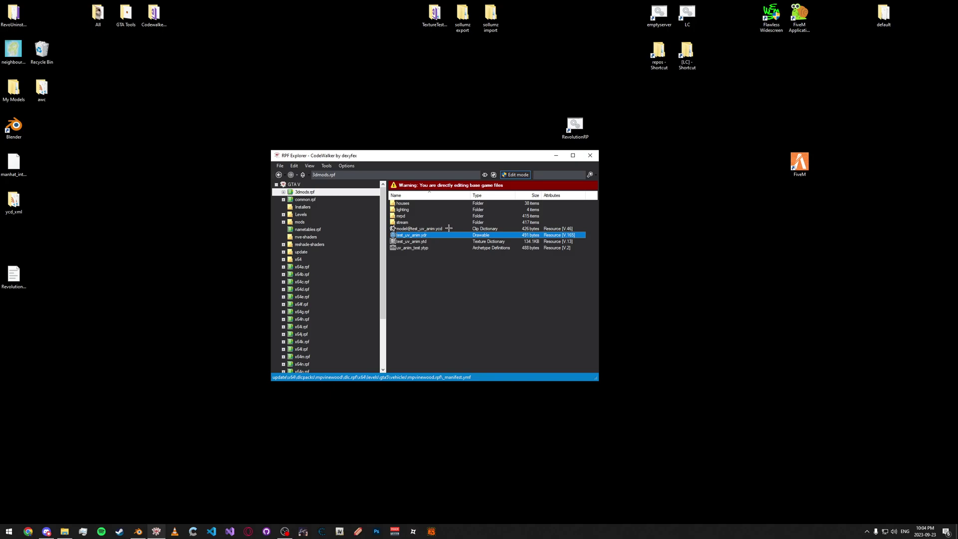
key("Return")
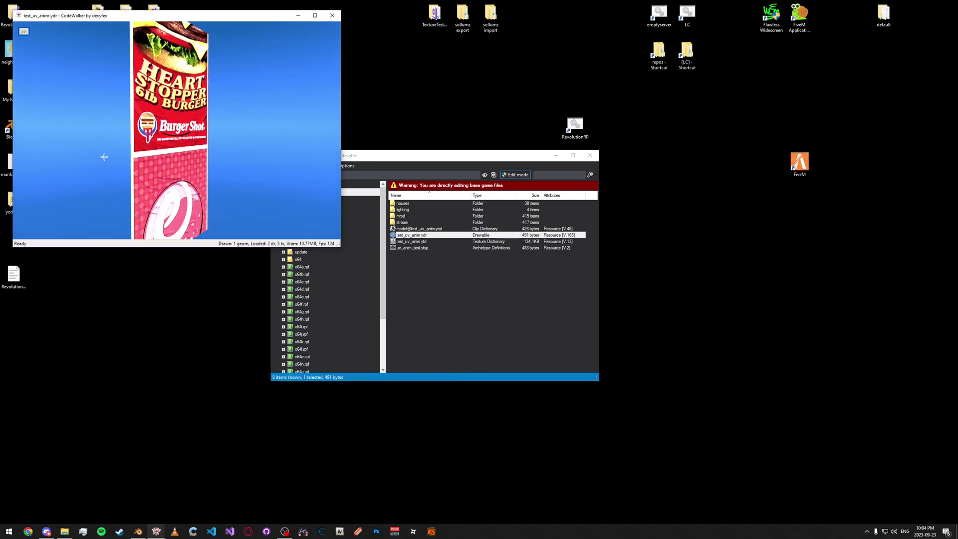
key("super+Up")
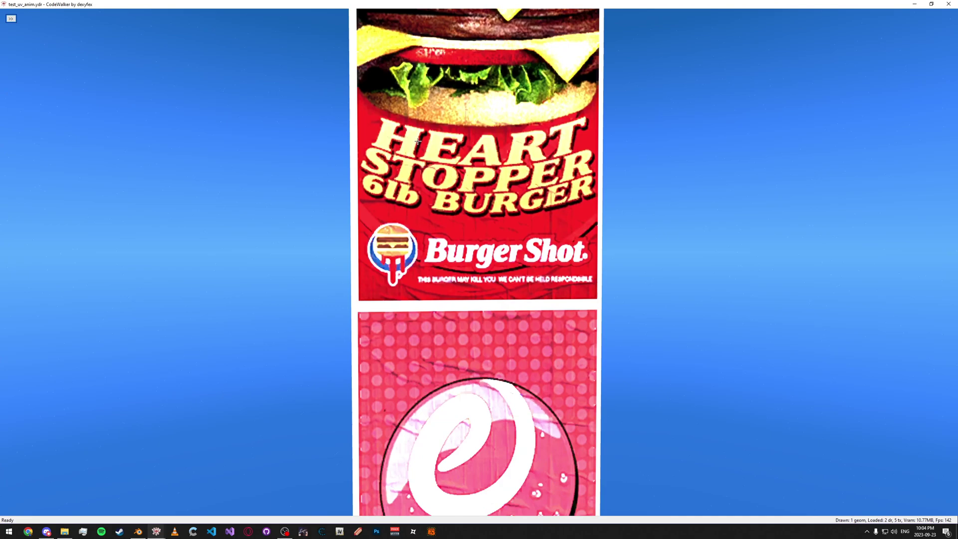